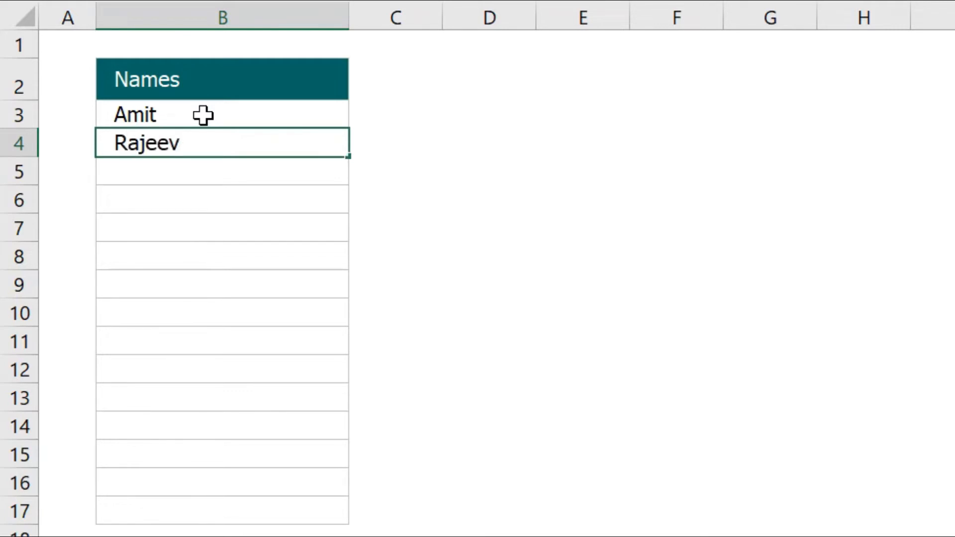
Enter a third name in cell B6, leaving B5 blank as a gap in the Names list
key("Return")
key("Return")
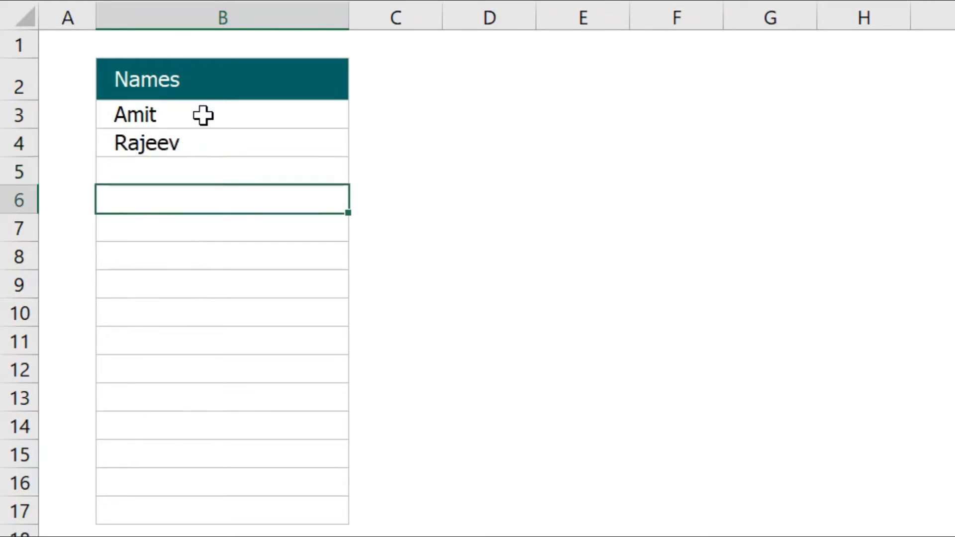
type("Vivek")
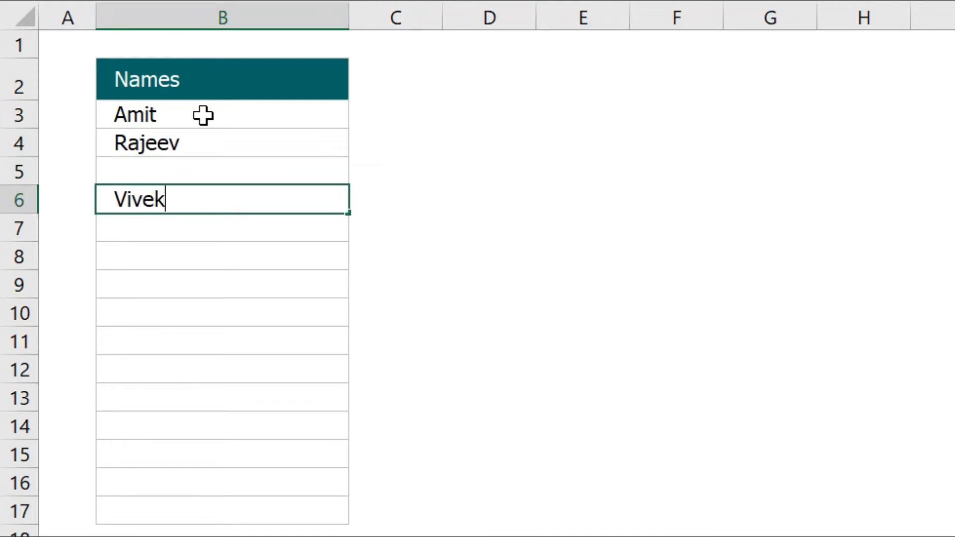
key("Return")
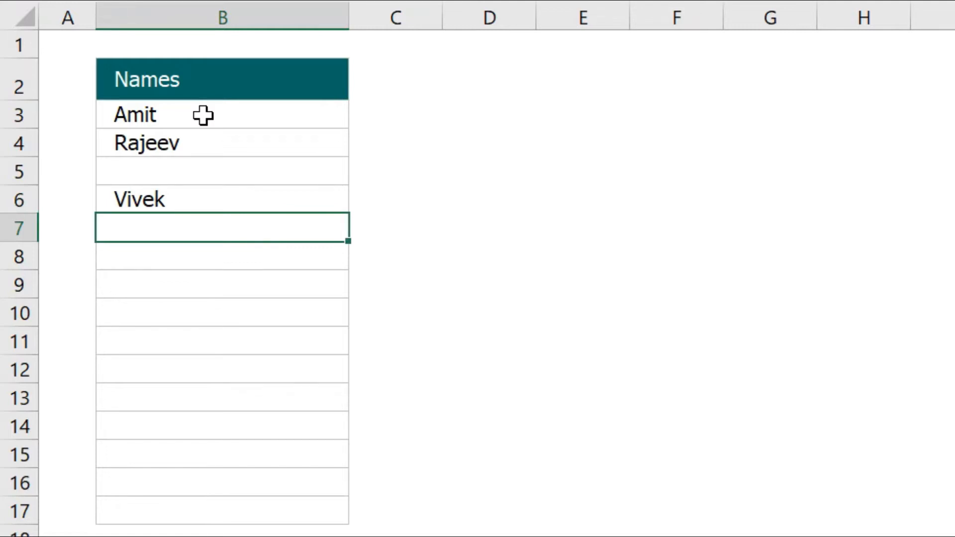
left_click(139, 176)
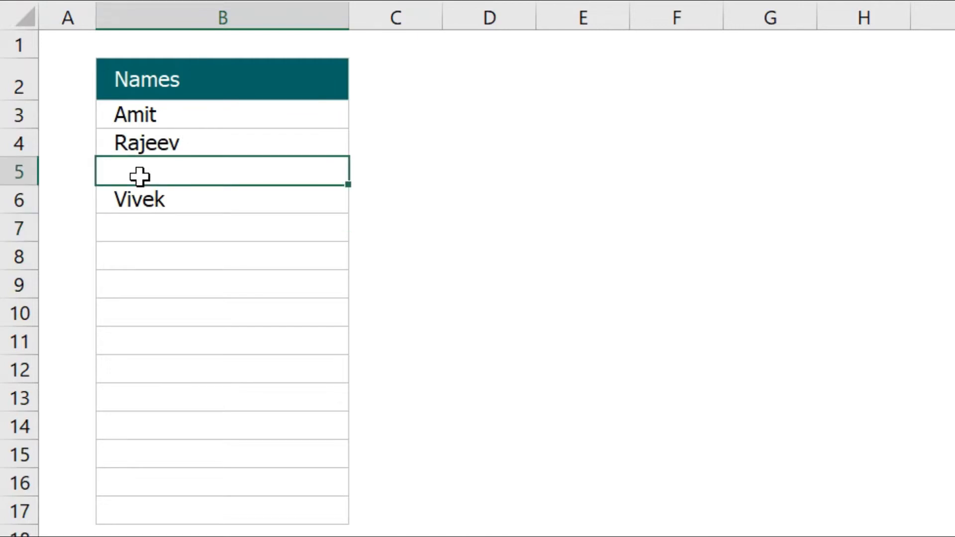
left_click(188, 204)
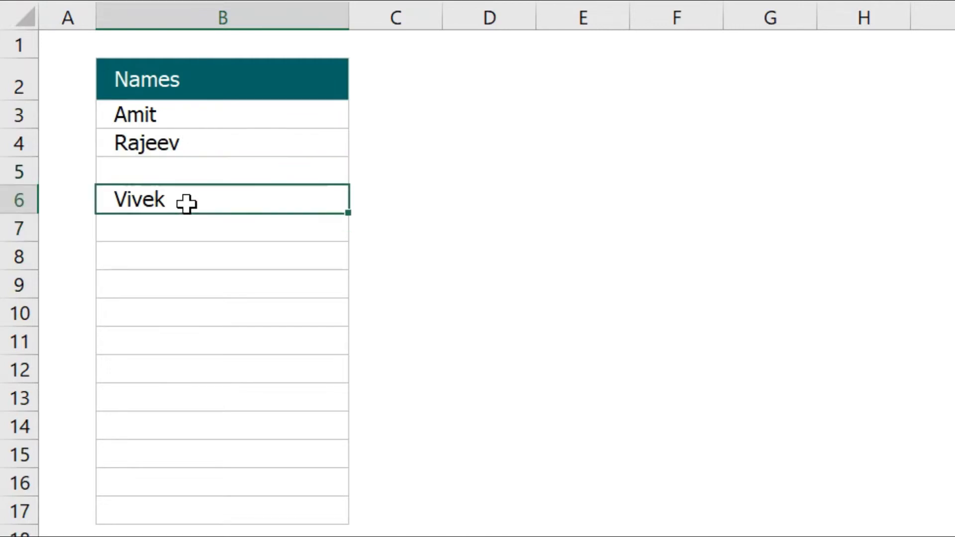
Enter the sample text asdas in B8 and fsdfds in B11, and clear both entries from the Names list
left_click(168, 267)
type("asdas")
key("Return")
key("Down")
key("Down")
type("fsdfds")
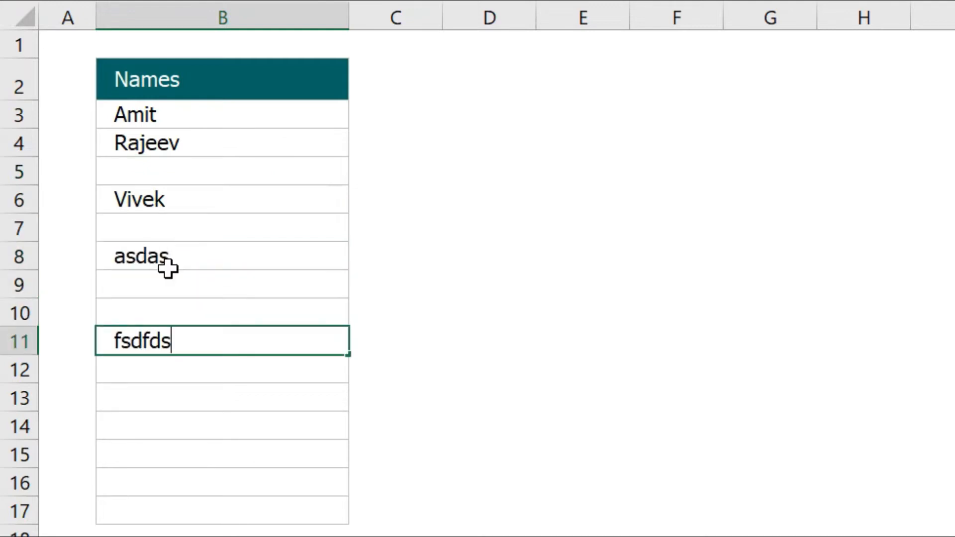
key("Return")
left_click_drag(171, 263, 160, 335)
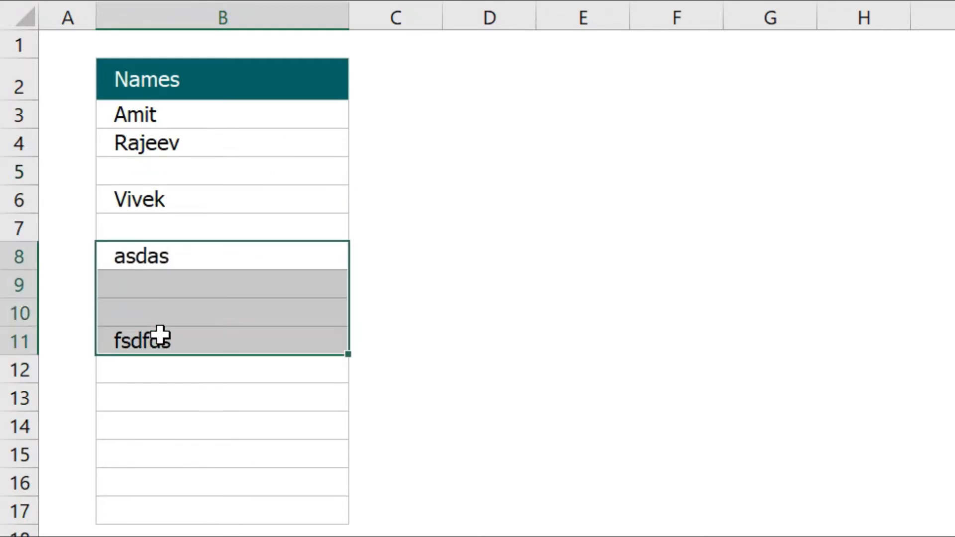
key("Delete")
left_click(194, 114)
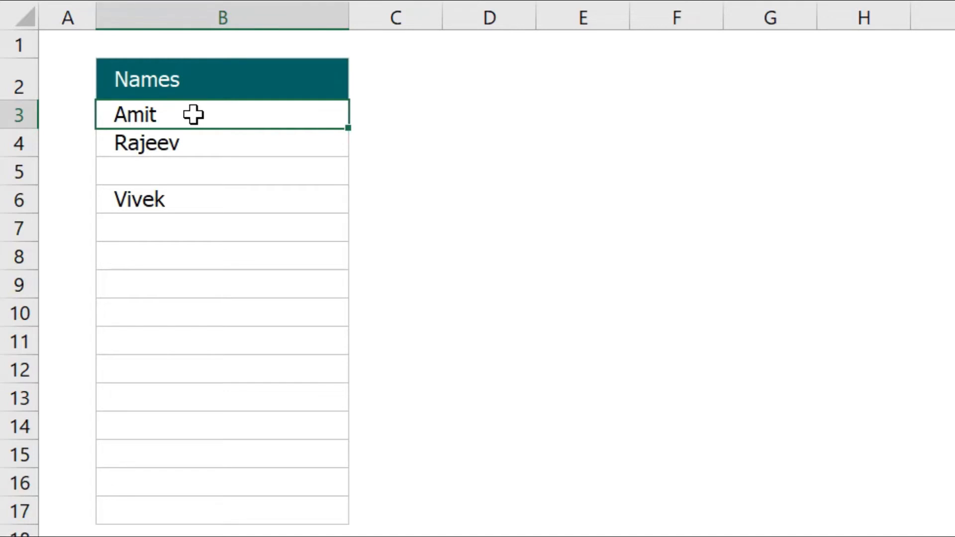
left_click_drag(193, 114, 176, 189)
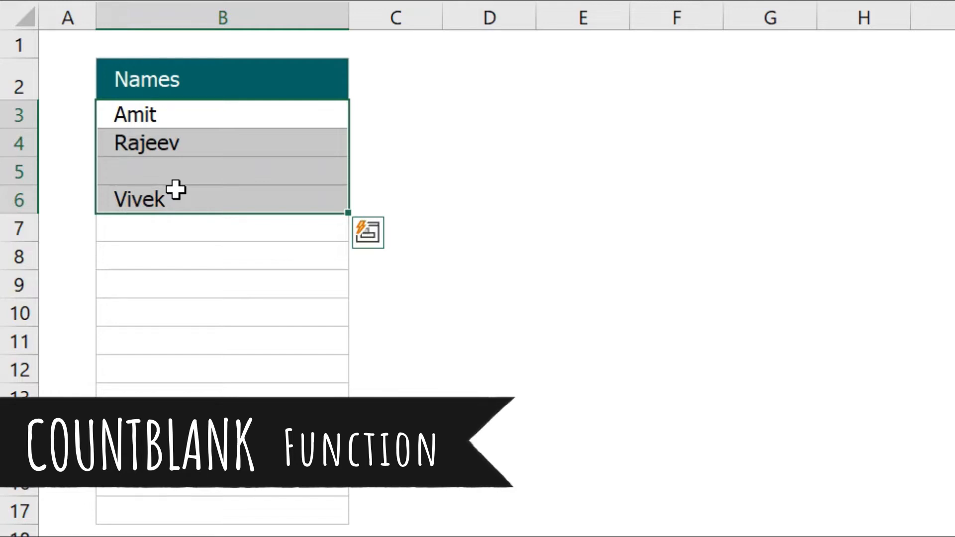
Enter the formula =COUNTBLANK($B$2:B2) in C3, with the range's start locked as an absolute reference
left_click(399, 107)
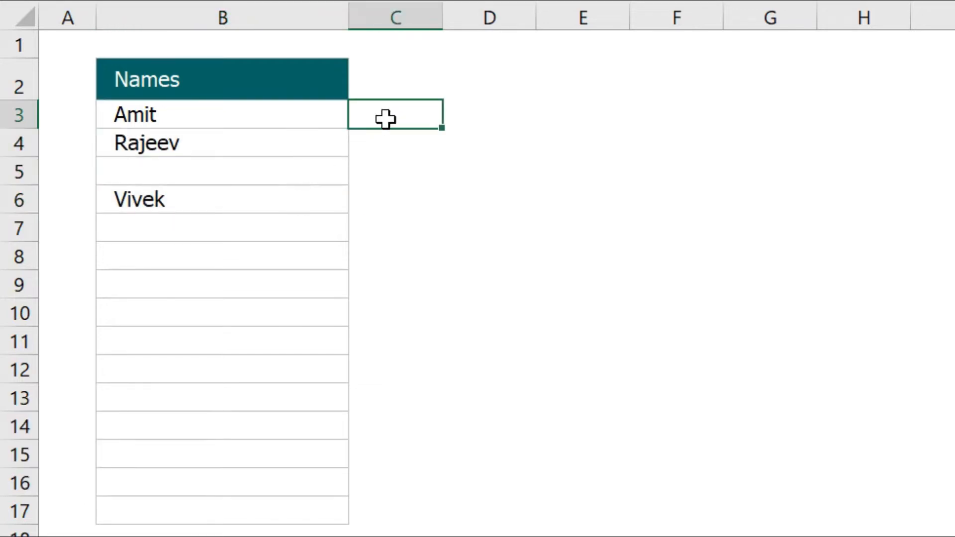
type("=countb")
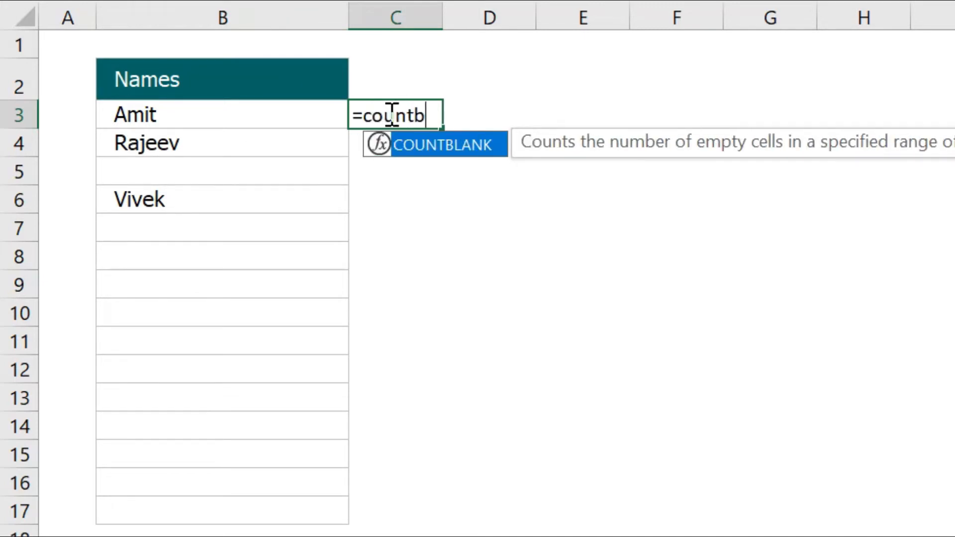
key("Tab")
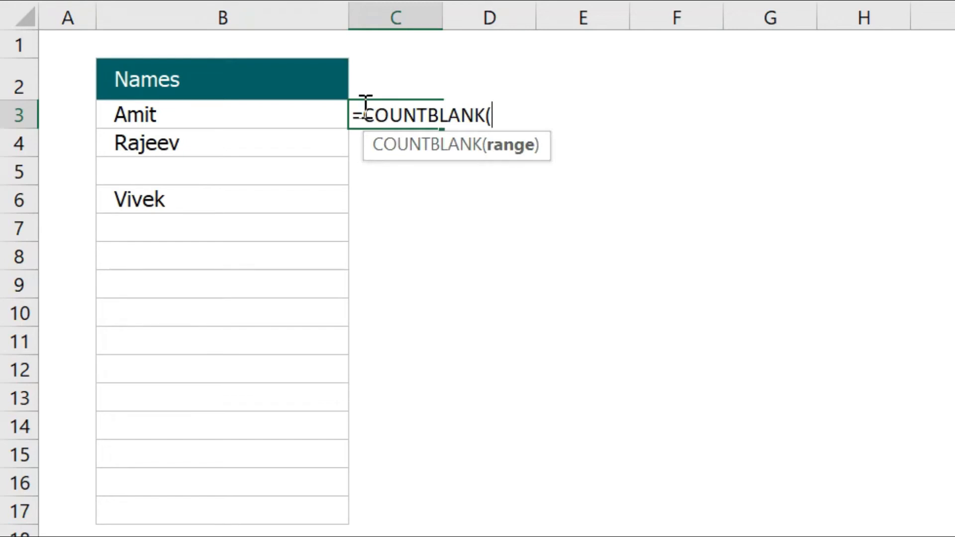
left_click(273, 81)
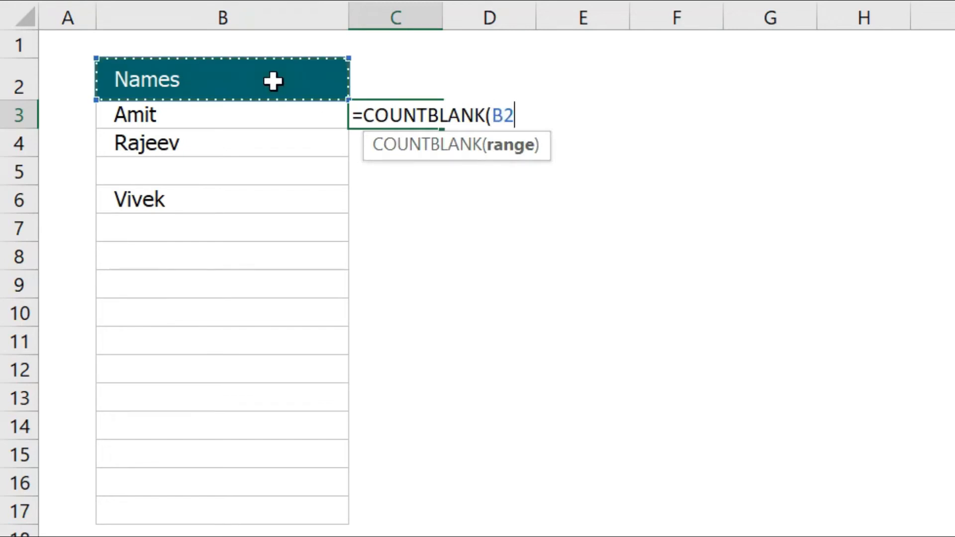
type(":")
double_click(498, 115)
left_click(498, 115)
key("F4")
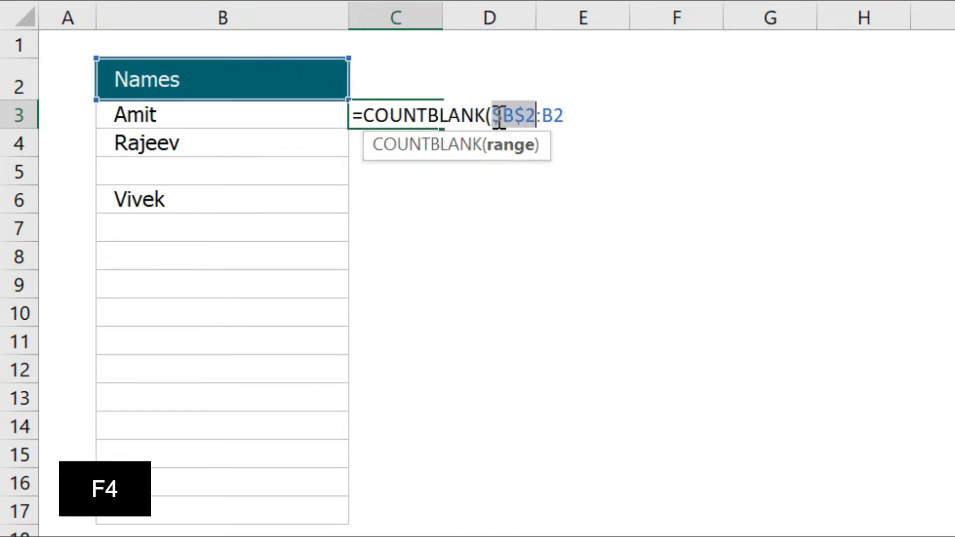
left_click(578, 115)
type(")")
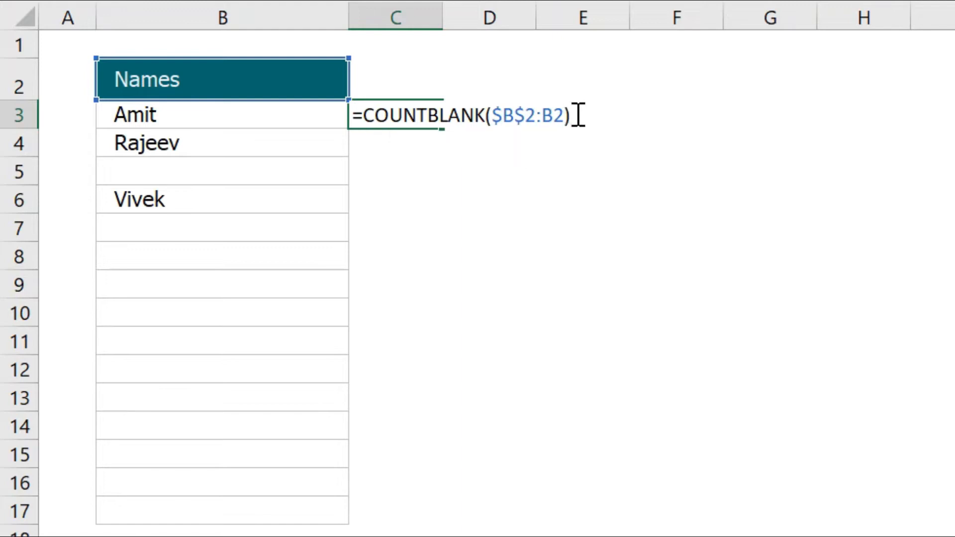
key("Return")
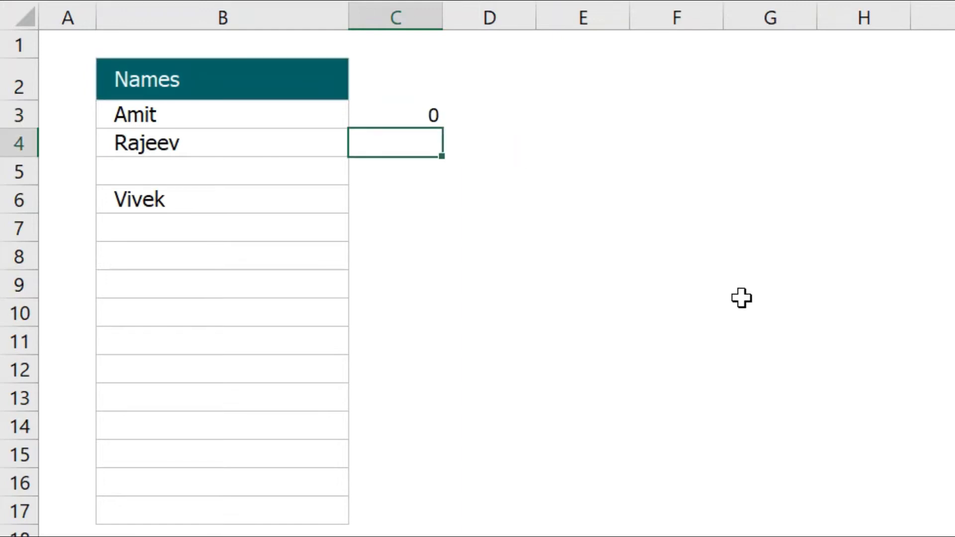
Fill the COUNTBLANK formula from C3 down to C17, checking the range it references in C3 and C4
double_click(404, 117)
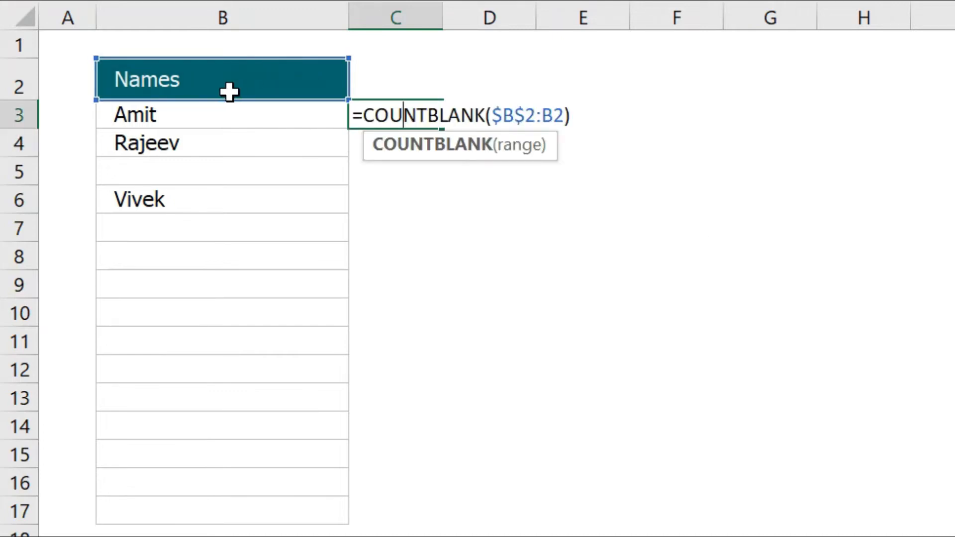
key("Escape")
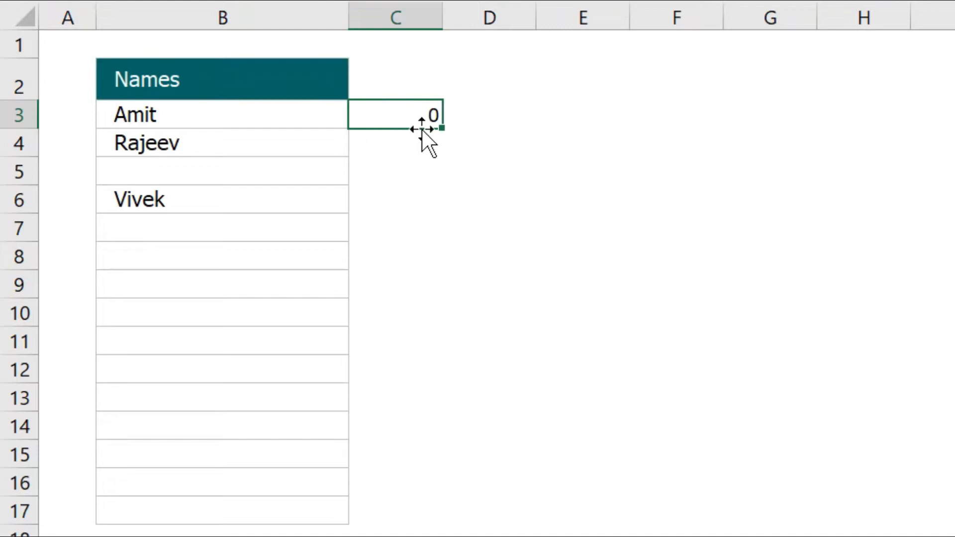
left_click_drag(444, 128, 443, 149)
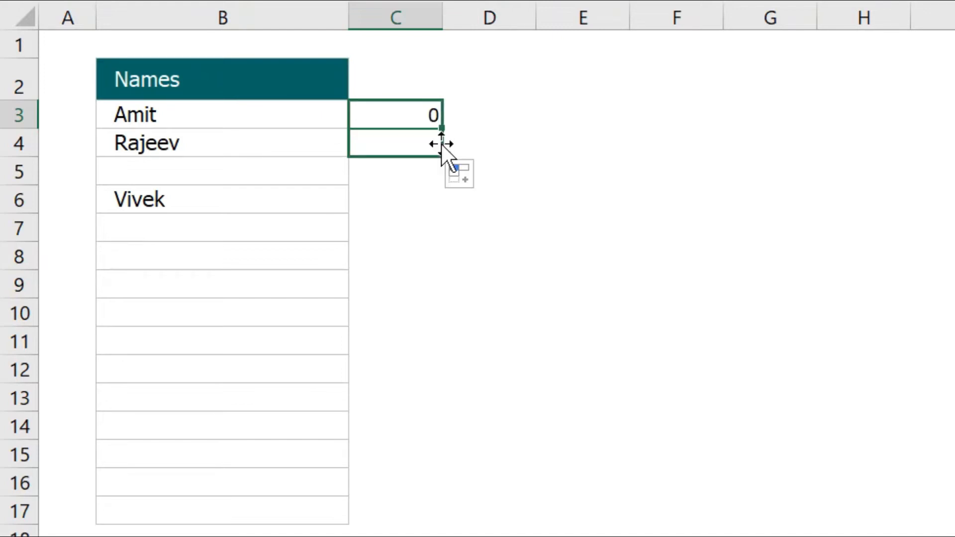
double_click(405, 145)
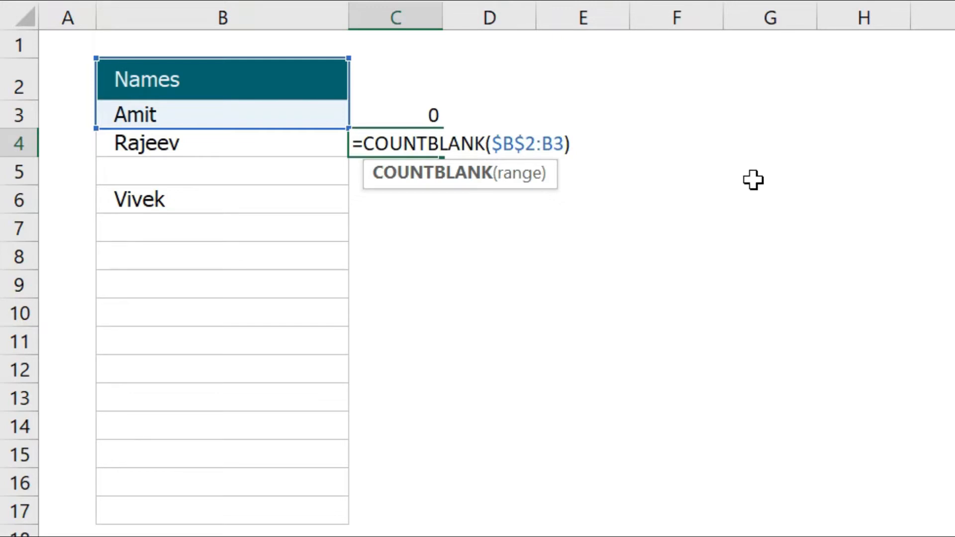
key("Return")
left_click(427, 144)
left_click_drag(442, 156, 442, 515)
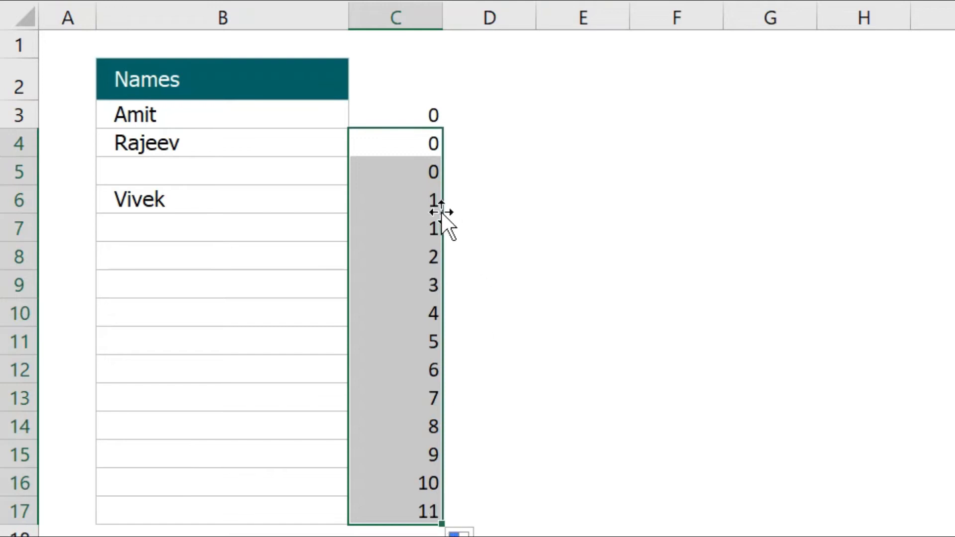
Examine the range counted by the formula in C6 and compare it with the blank cell in the Names list
left_click(409, 201)
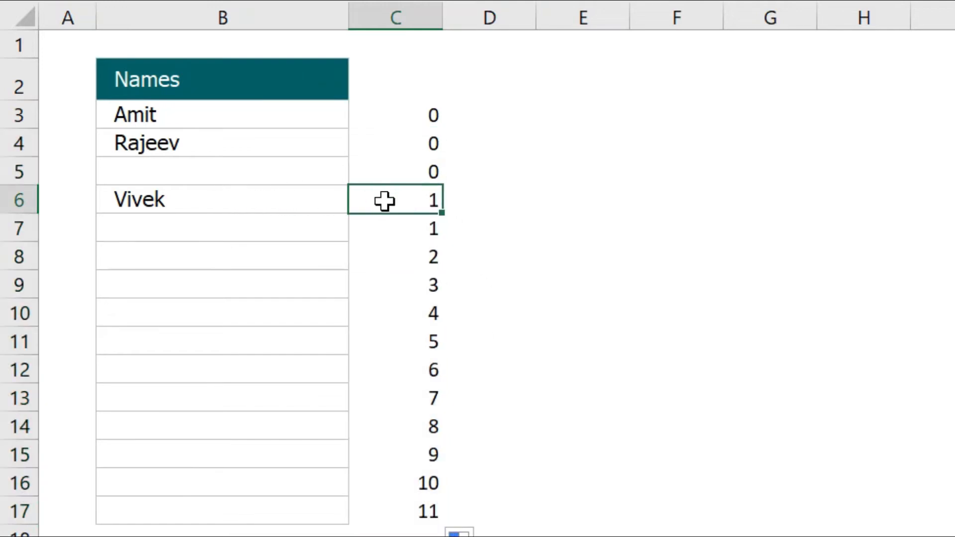
double_click(385, 201)
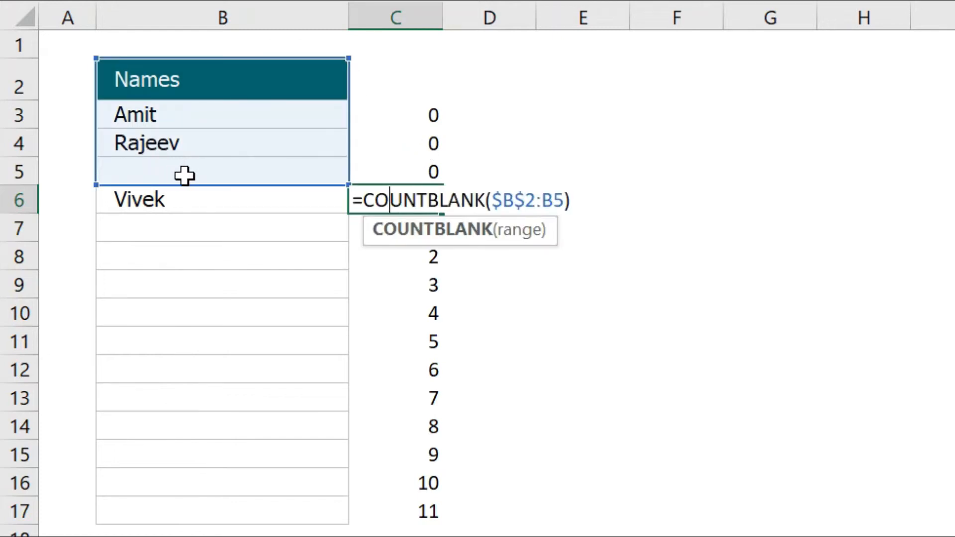
key("Escape")
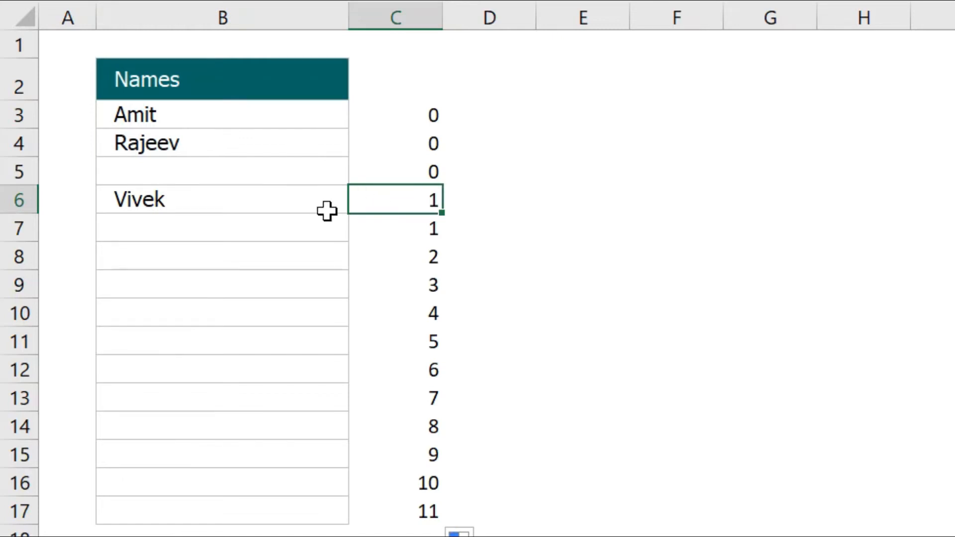
left_click_drag(304, 203, 281, 121)
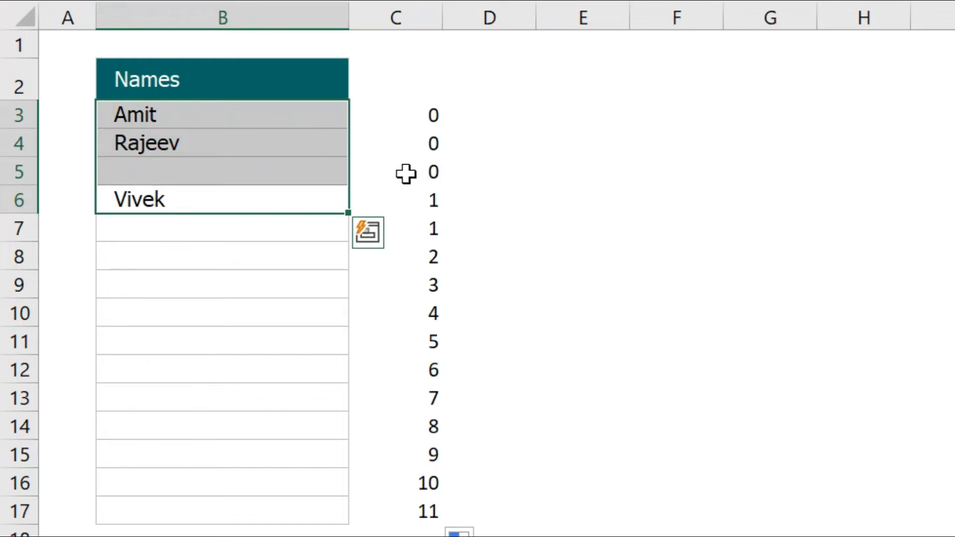
left_click(405, 173)
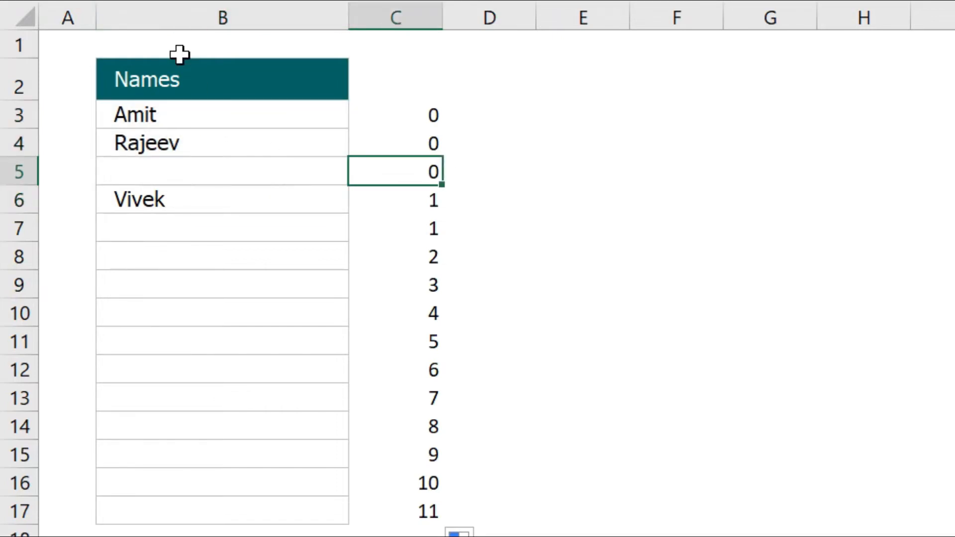
left_click(197, 199)
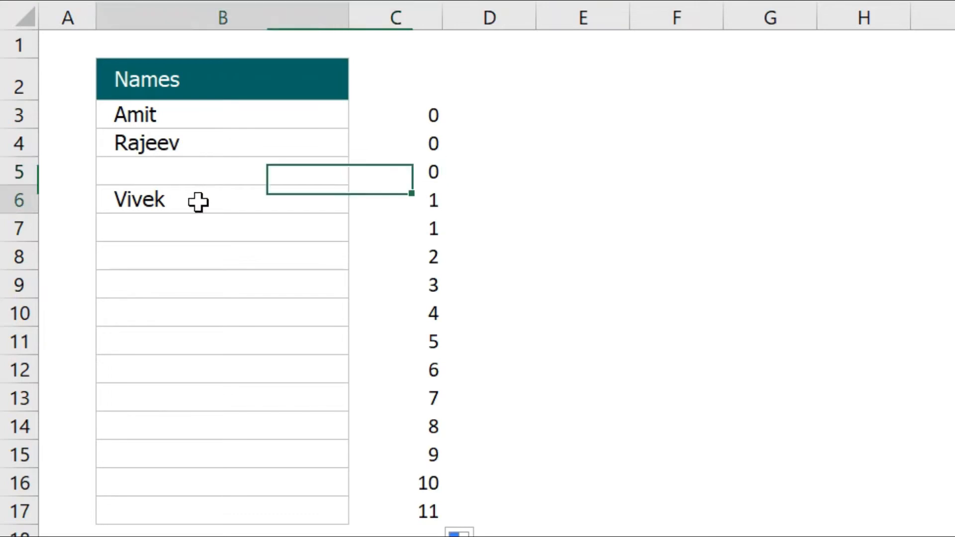
left_click(186, 174)
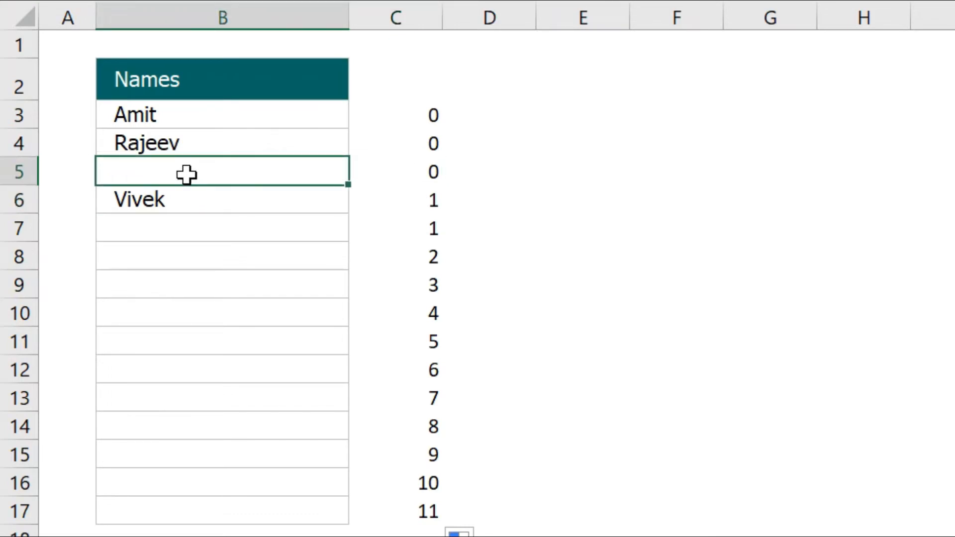
Extend the C3 formula to =COUNTBLANK($B$2:B2)=0 and fill it down to C17
double_click(405, 117)
left_click(581, 115)
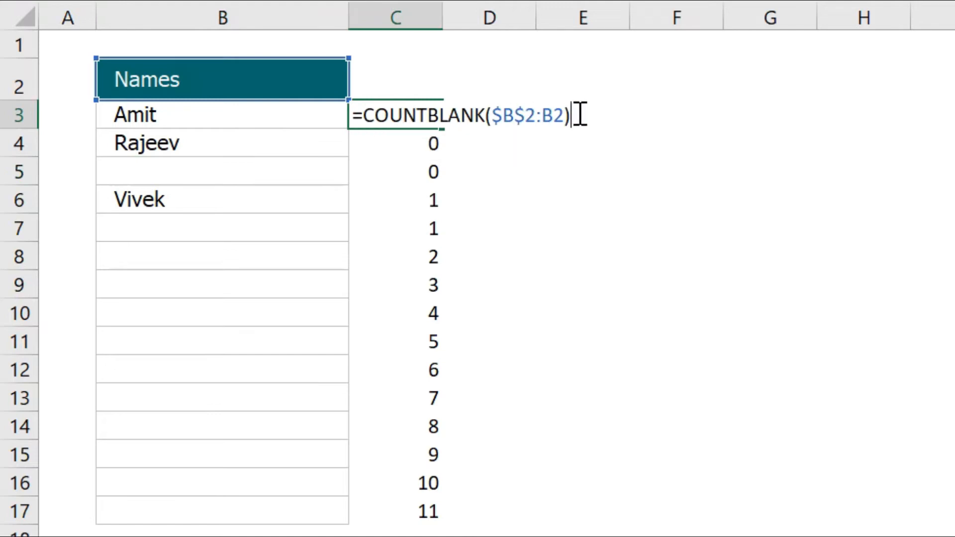
type("=0")
key("Return")
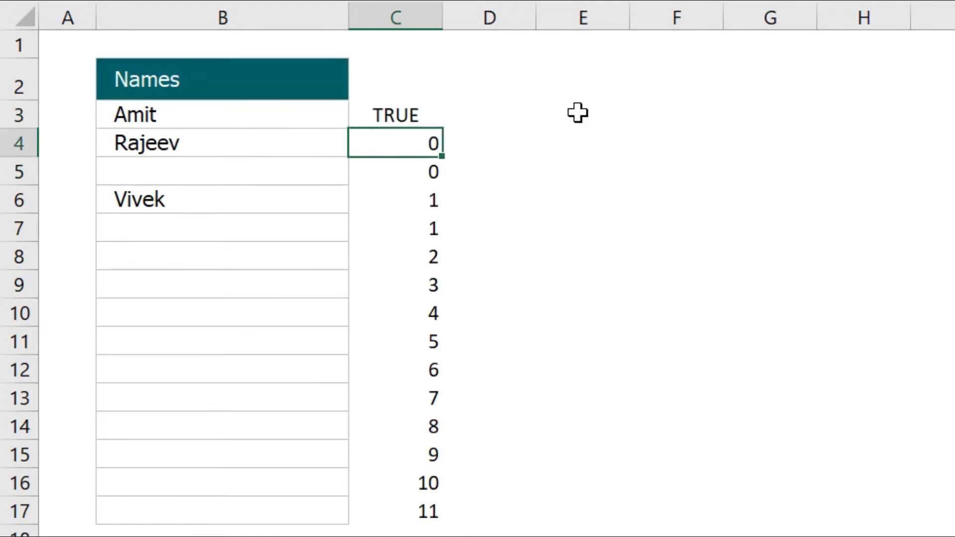
left_click(414, 117)
double_click(443, 132)
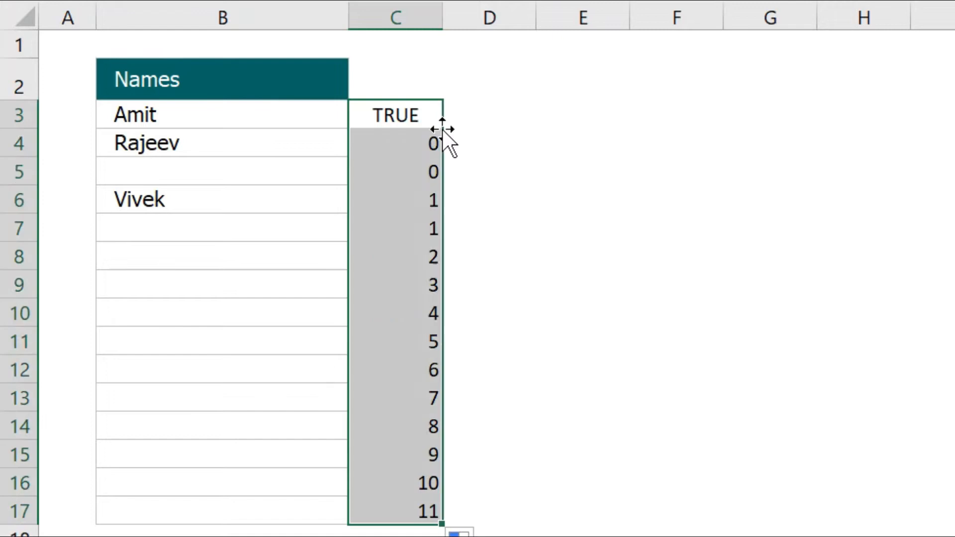
left_click(234, 196)
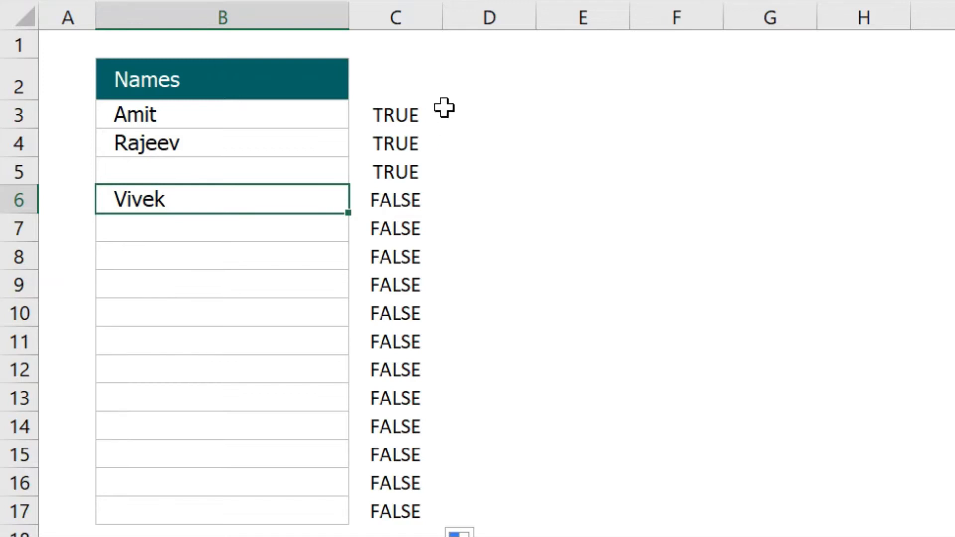
Clear the test formulas from C3:C17 and all names from B3:B17
left_click_drag(400, 109, 385, 511)
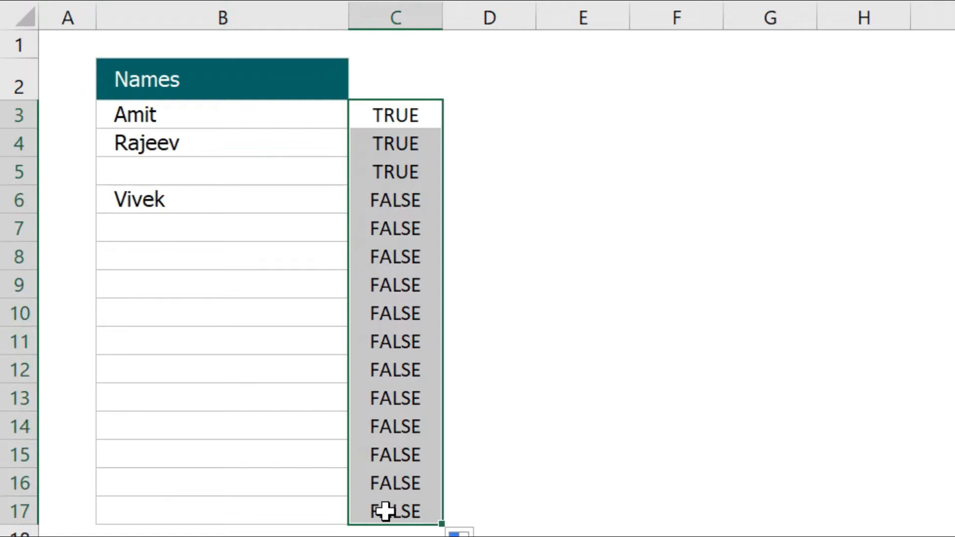
key("Delete")
left_click_drag(228, 106, 226, 508)
key("Delete")
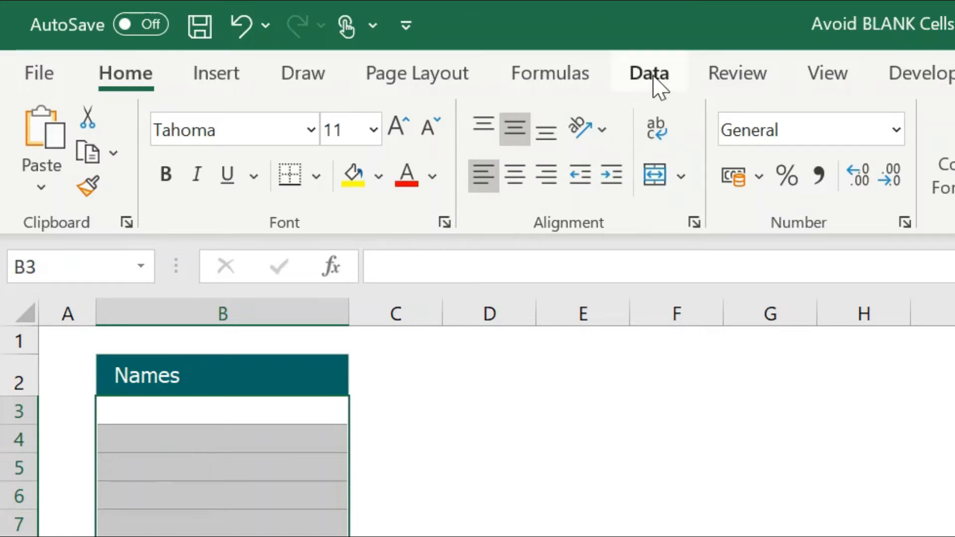
Start a data validation rule for the Names cells B3:B17 with Custom as the allowed criteria
left_click(649, 73)
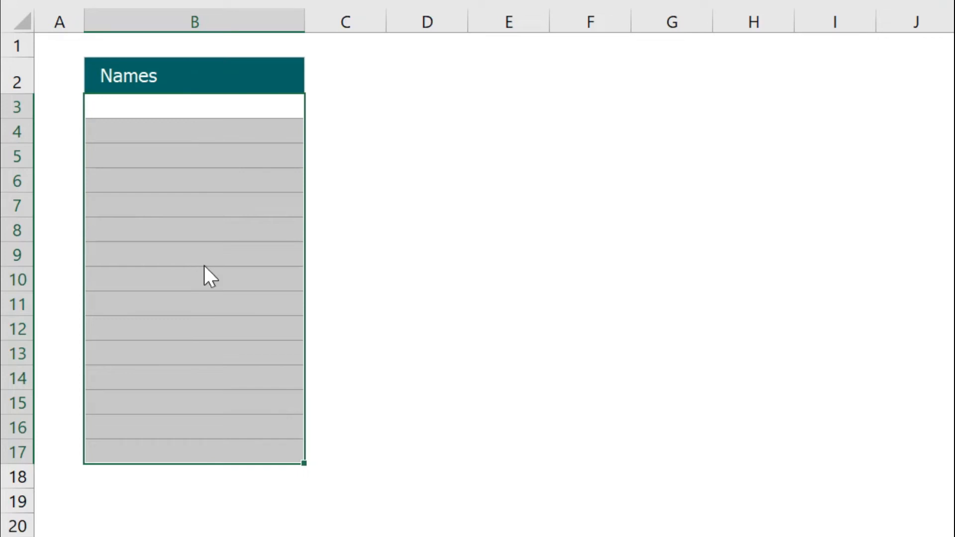
key("alt+d")
key("l")
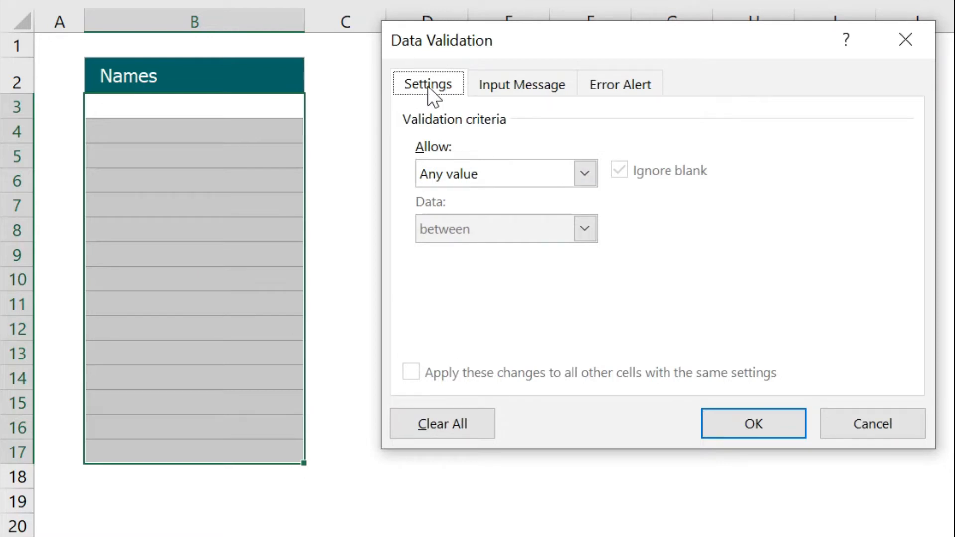
left_click(453, 175)
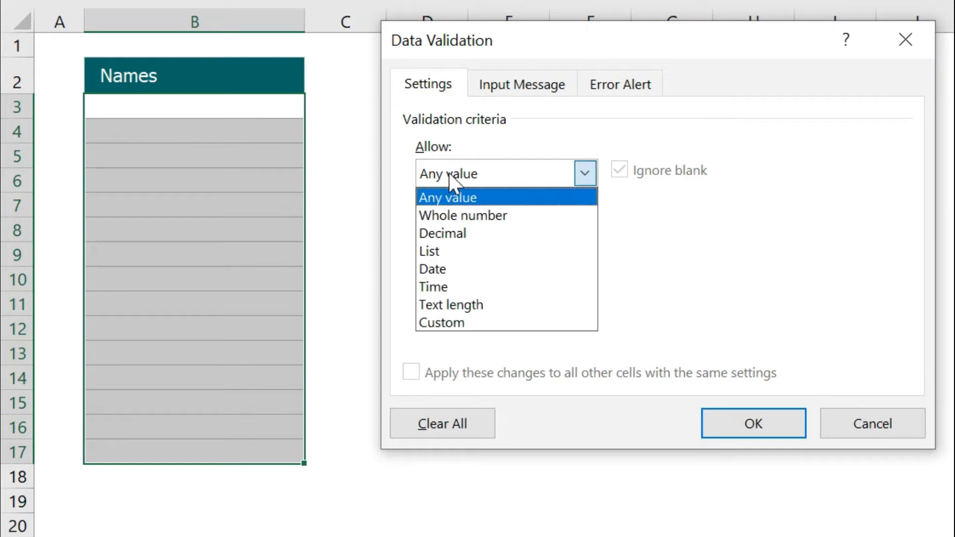
left_click(448, 322)
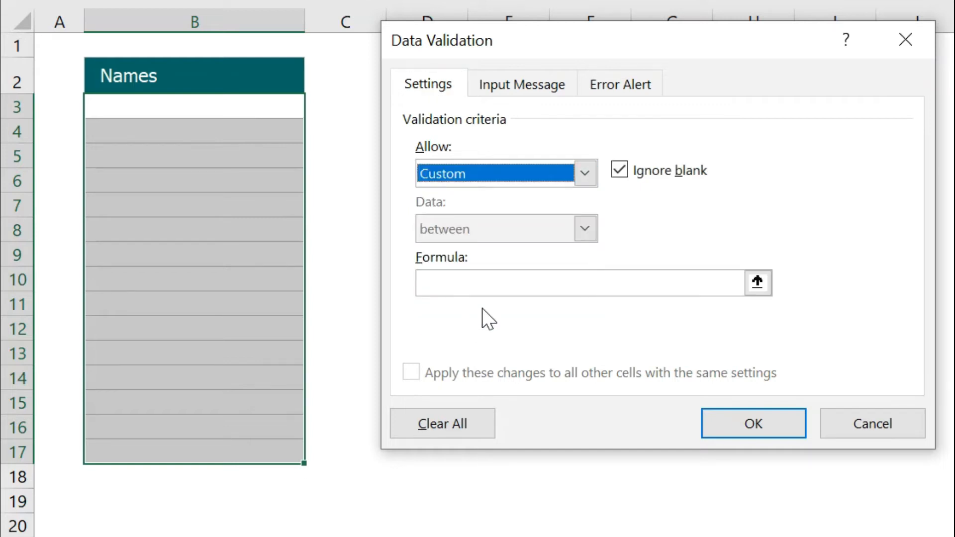
Enter =COUNTBLANK($B$2:B2)=0 as the custom validation formula and apply the rule to B3:B17
left_click(519, 283)
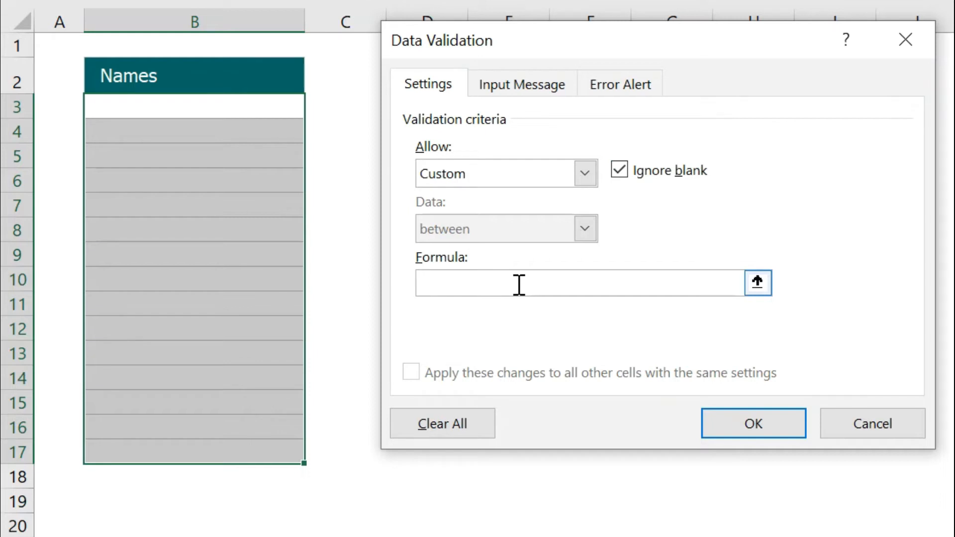
type("=COUNTB")
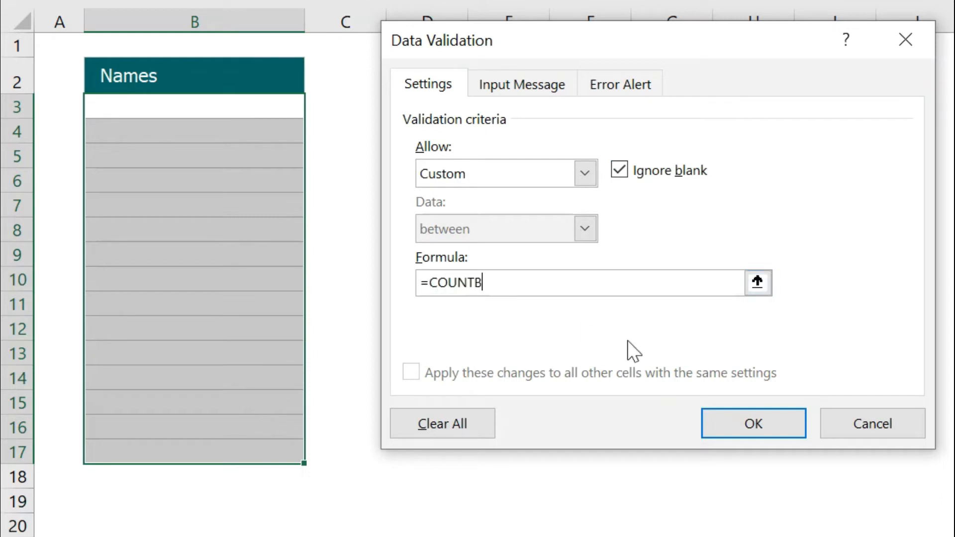
type("LANK(")
left_click(212, 67)
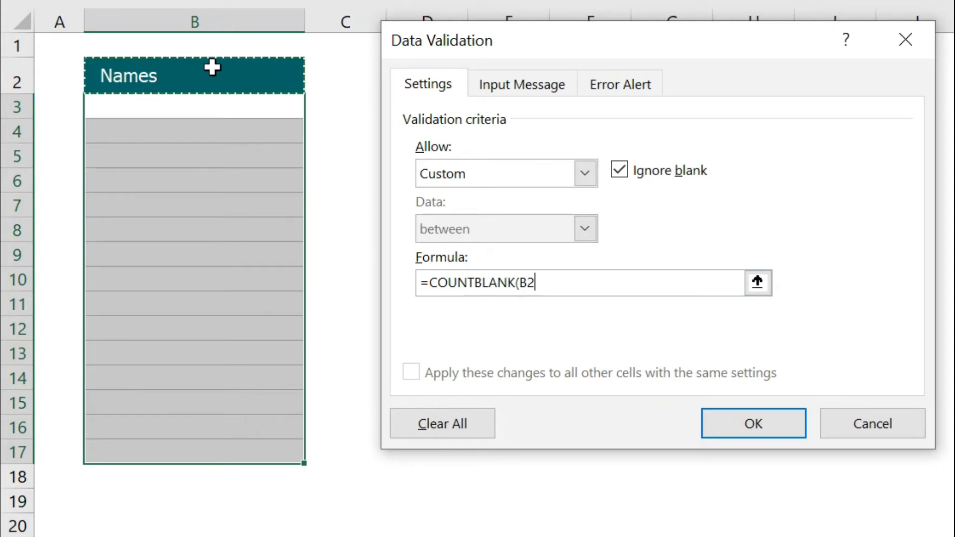
type(":")
left_click(527, 284)
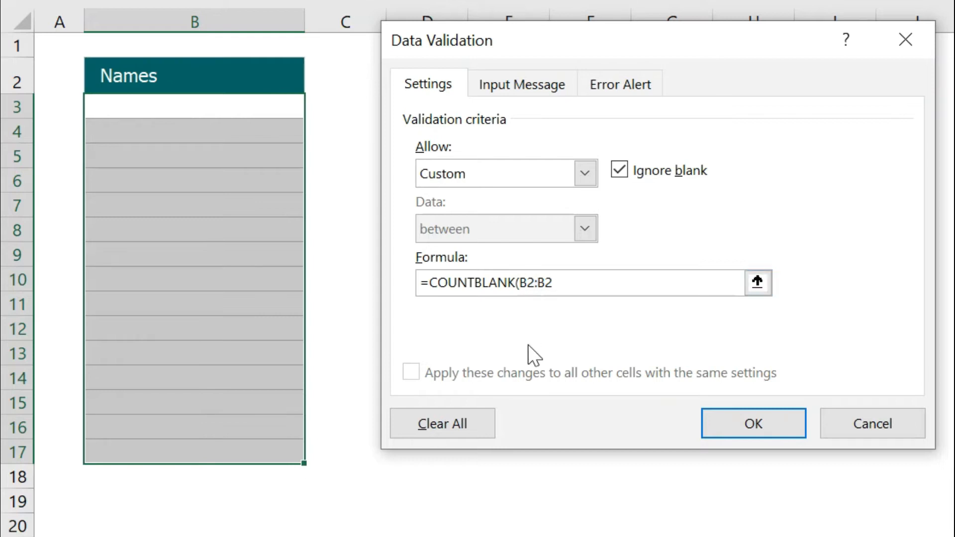
key("F4")
left_click(599, 285)
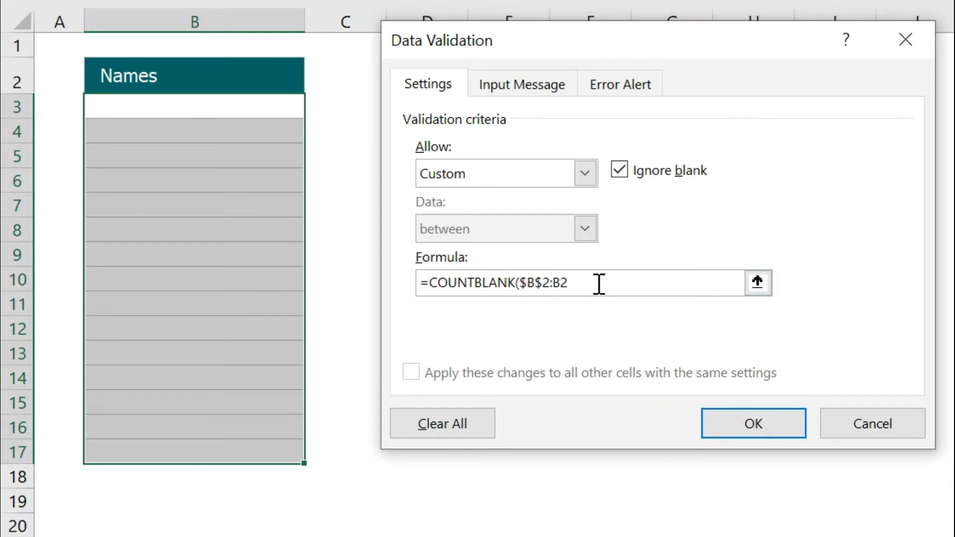
type(")=0")
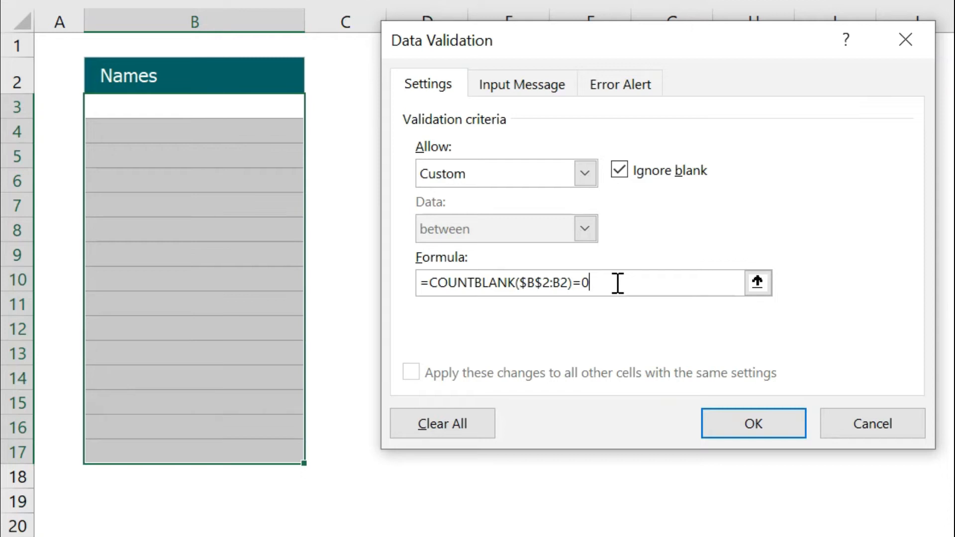
left_click(724, 417)
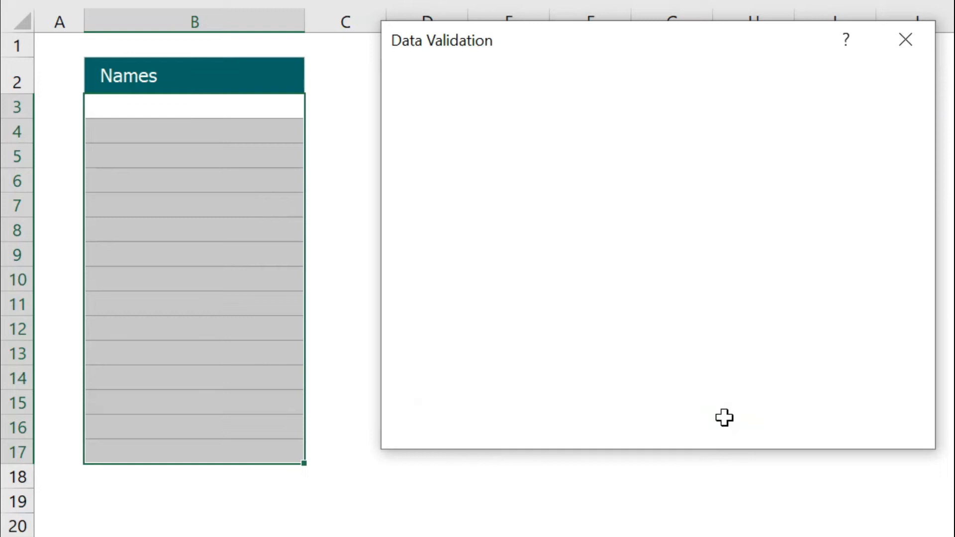
Enter a first name in each of B3 and B4 of the Names list
left_click(248, 113)
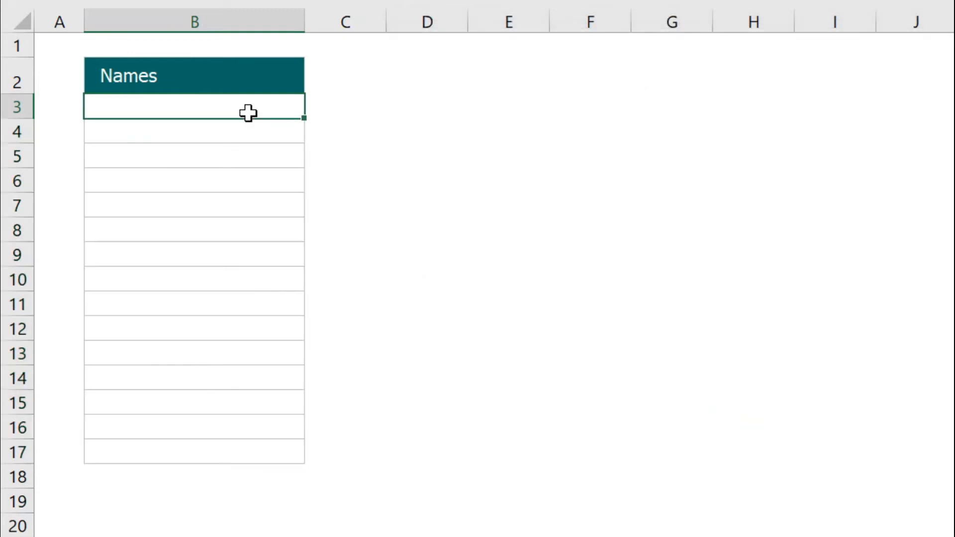
type("Amit")
key("Return")
type("Rajeev")
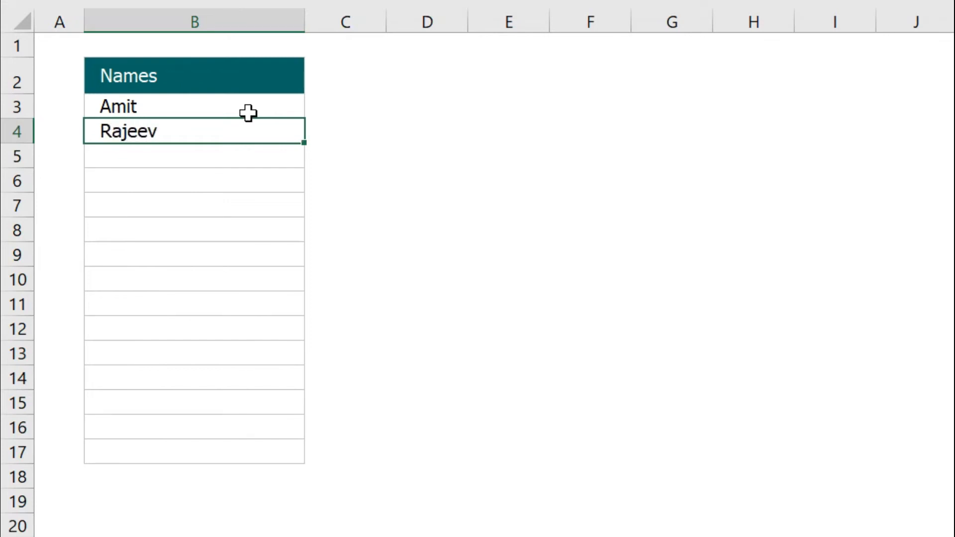
key("Return")
Try to enter a name in B6 while leaving B5 blank, and cancel the entry
key("Return")
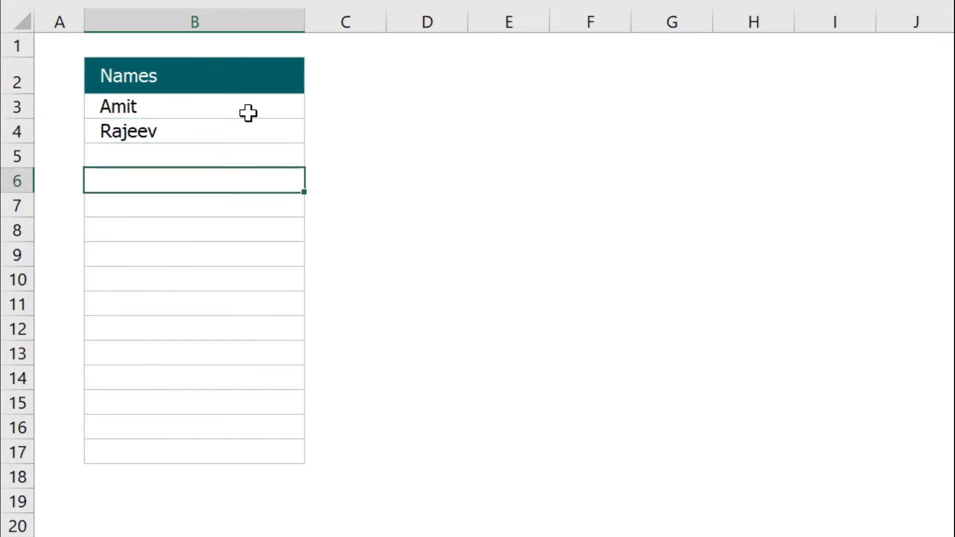
type("Vivek")
key("Return")
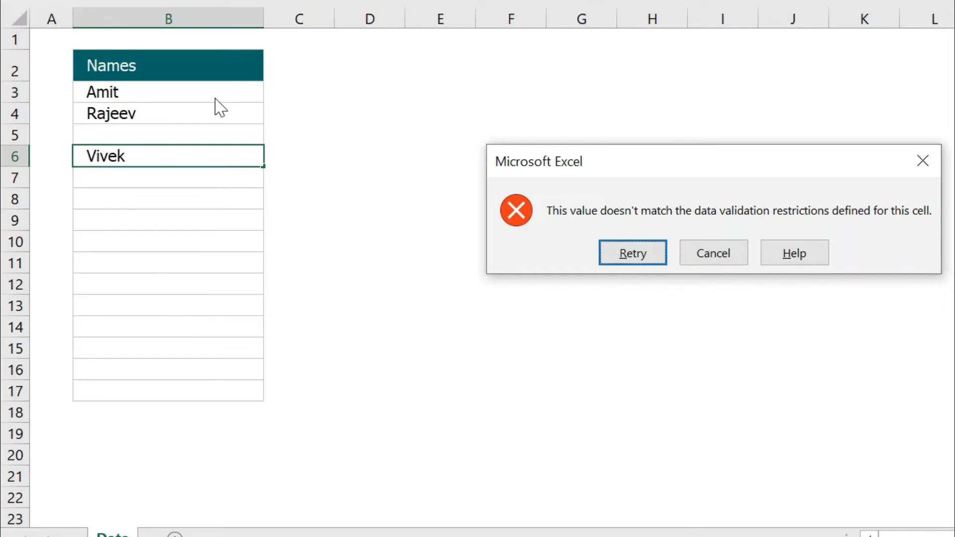
left_click(714, 255)
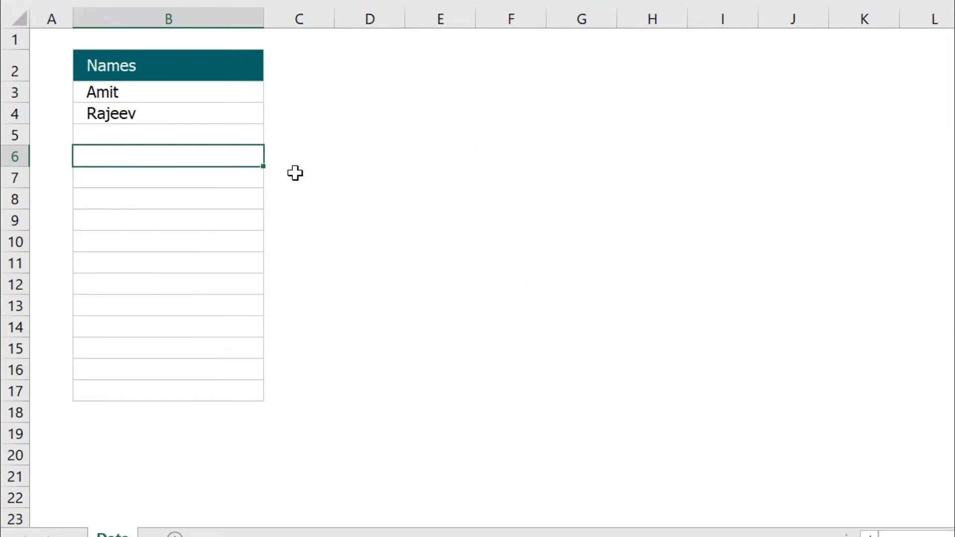
Enter a first name in each of B5 and B6 so the list continues without gaps
left_click(190, 139)
type("Manish")
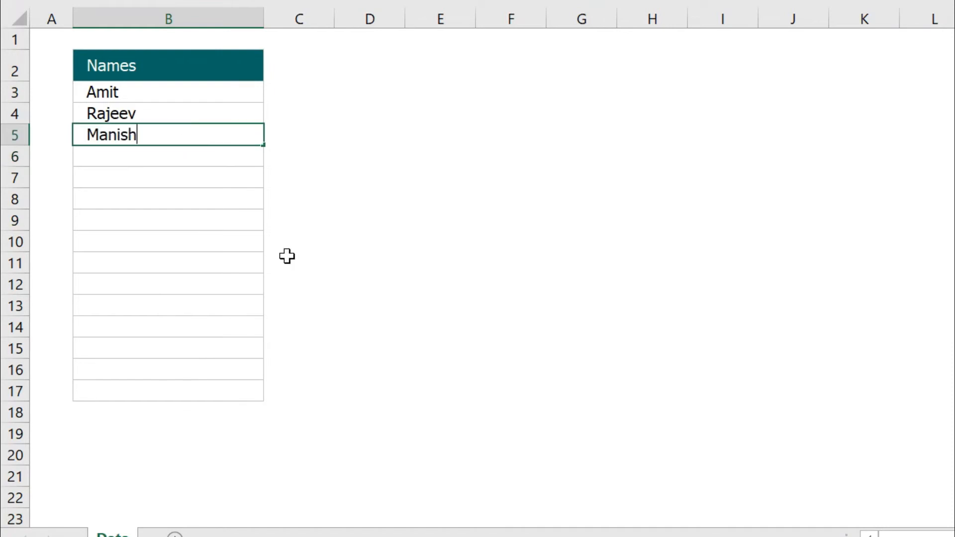
key("Return")
type("Vivek")
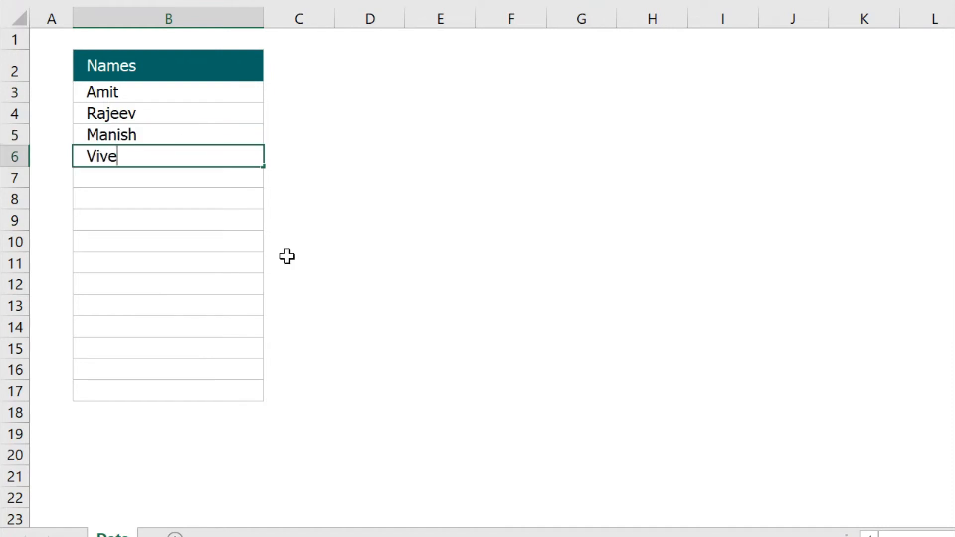
key("Return")
Try twice to enter a name in B8 while leaving B7 blank, and discard the entry each time
key("Return")
type("Shreya")
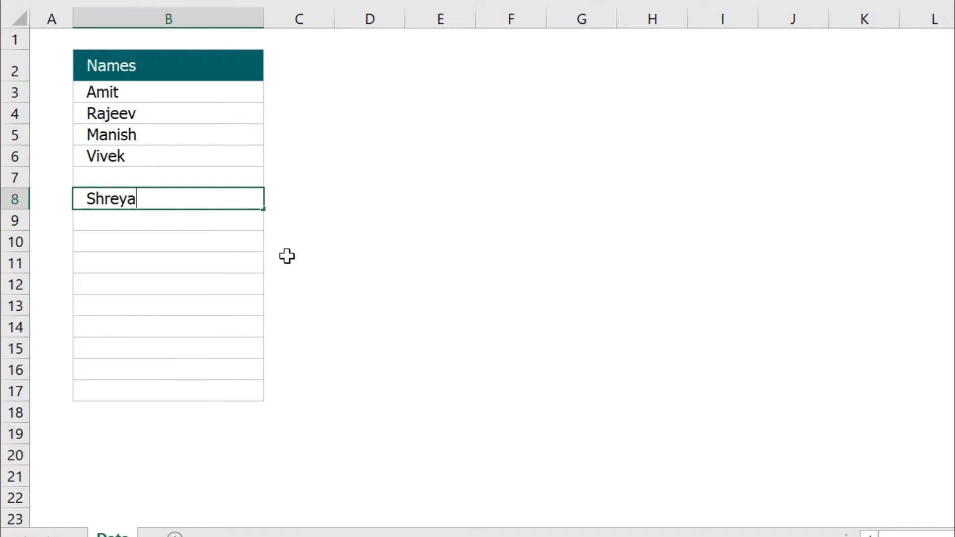
key("Return")
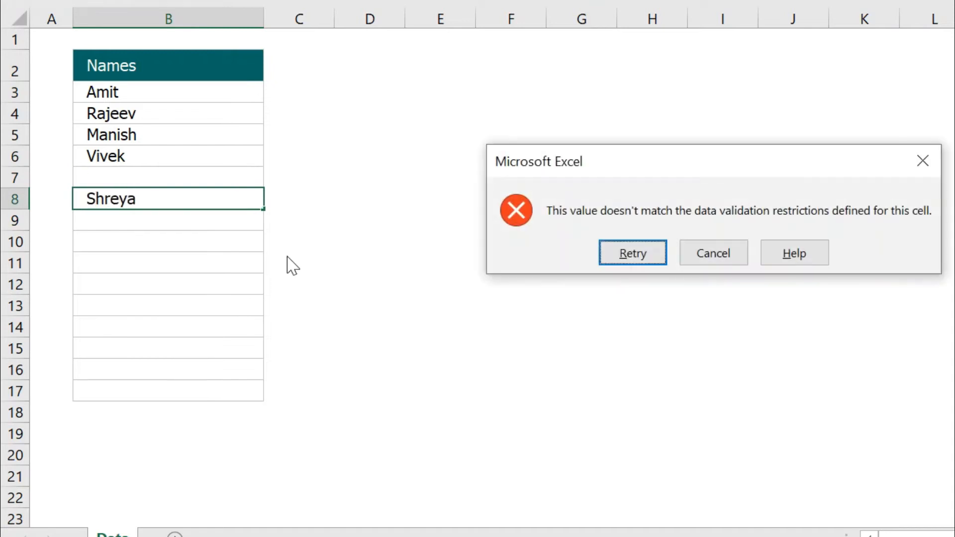
left_click(705, 255)
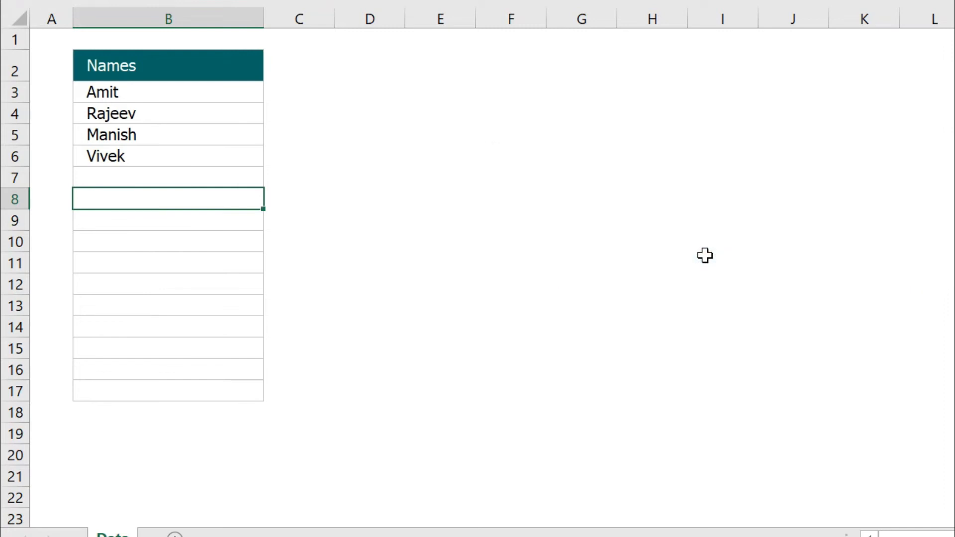
type("Shreya")
key("Return")
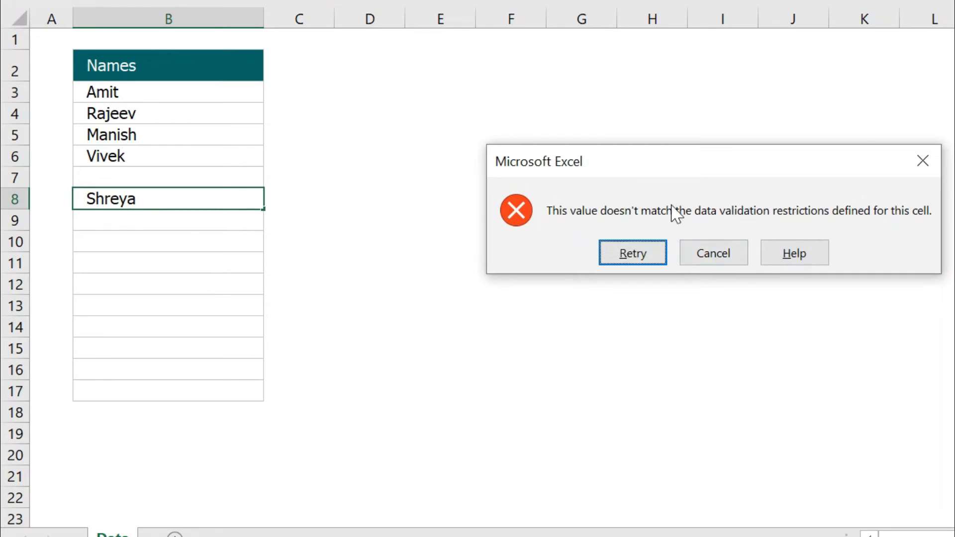
left_click(909, 154)
Reopen the data validation for B3:B17 and set the error alert title to "Invalid Input"
left_click_drag(185, 98, 176, 388)
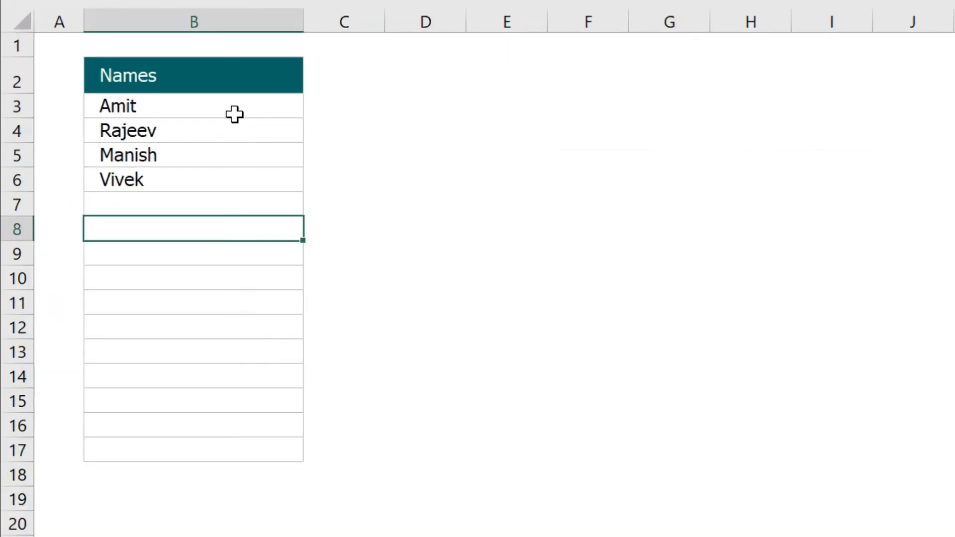
left_click_drag(202, 447, 203, 447)
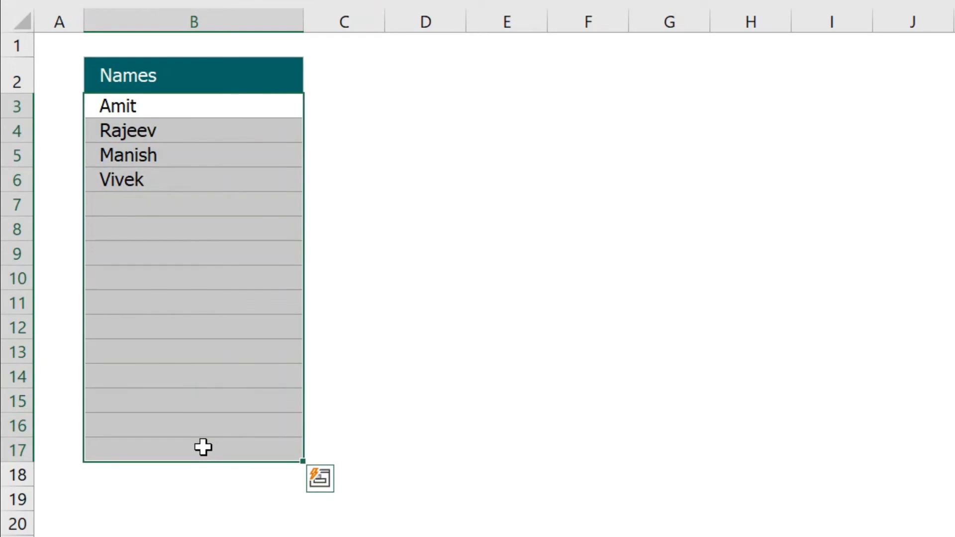
key("alt")
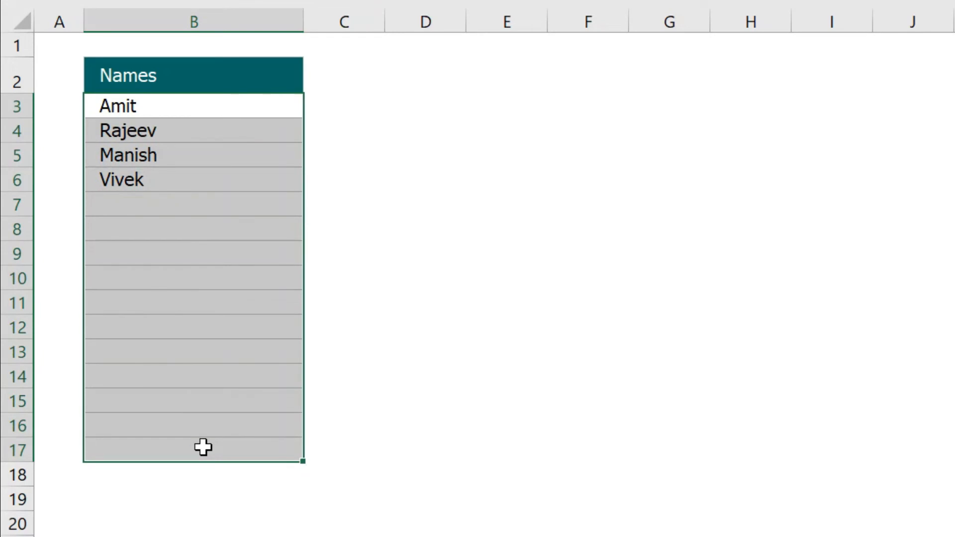
key("a")
key("v")
key("v")
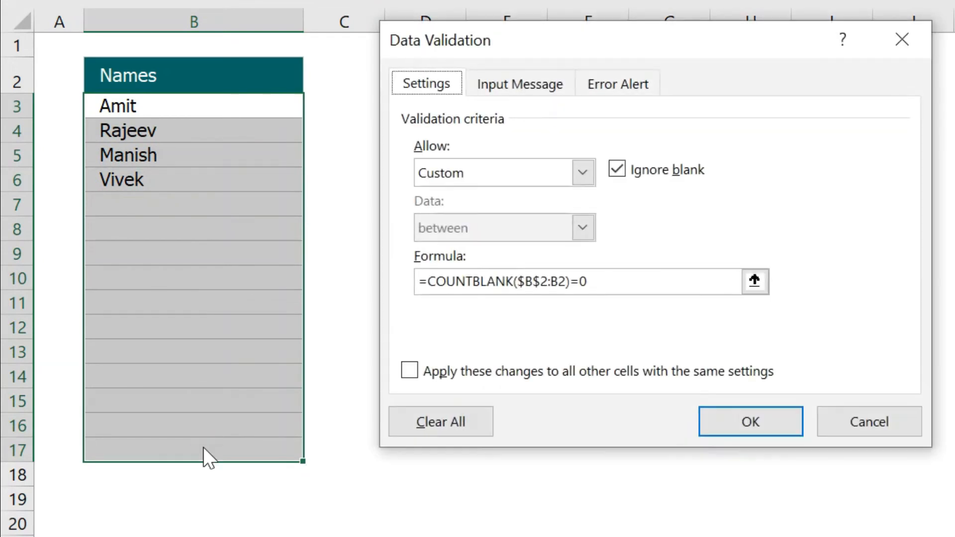
left_click(625, 86)
left_click(664, 206)
type("Inva")
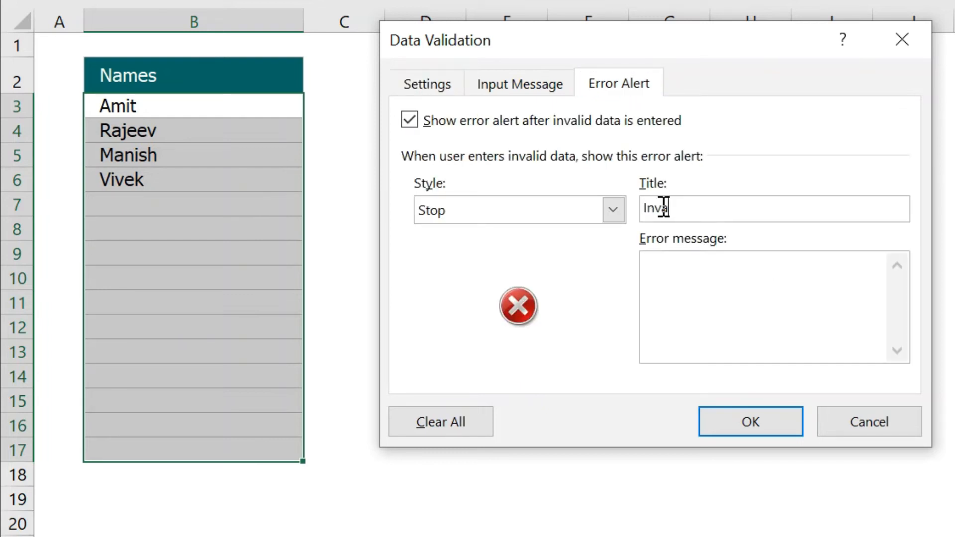
type("lid Input")
Set the error message to "There is a blank cell above. You cannot keep blank cells." and apply the validation
left_click(697, 290)
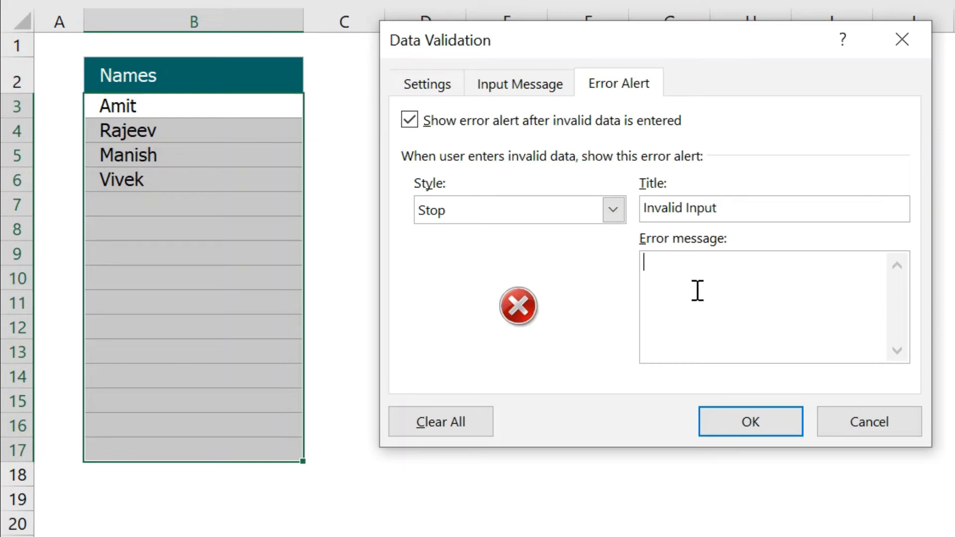
type("There is a blan")
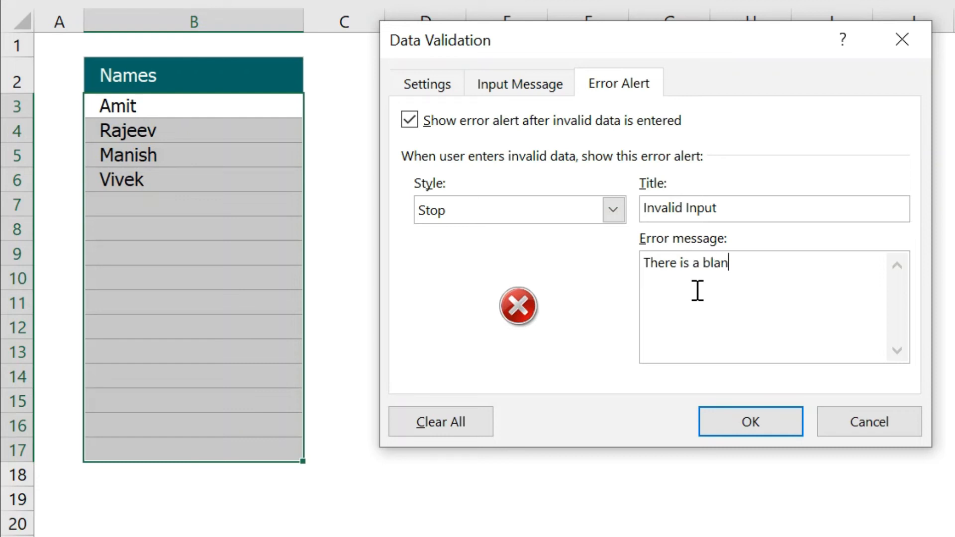
type("k cell above.")
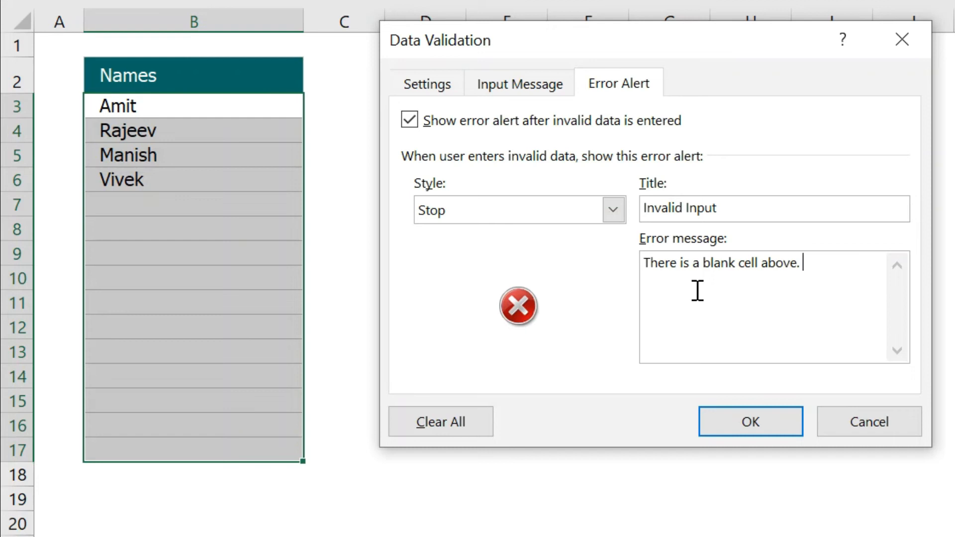
type(" You cannot k")
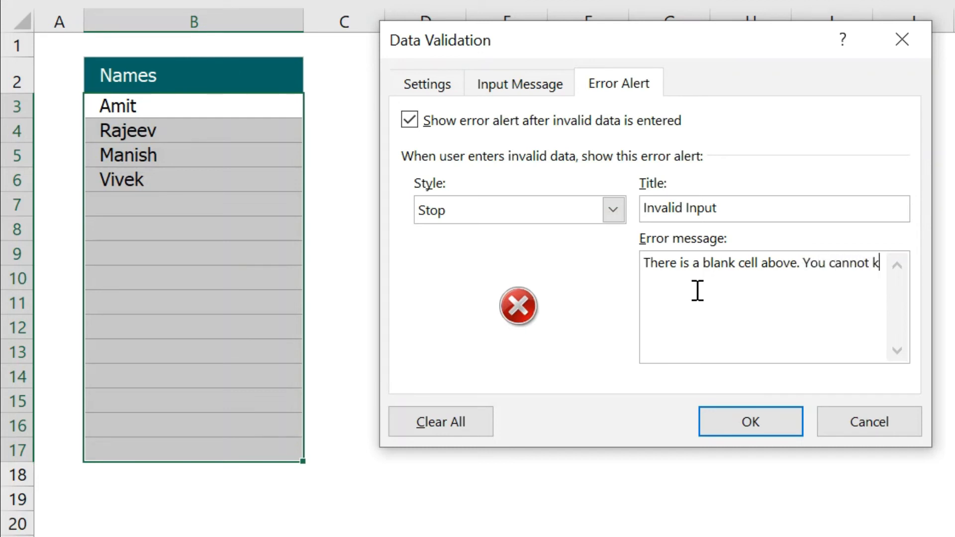
type("eep blank cells")
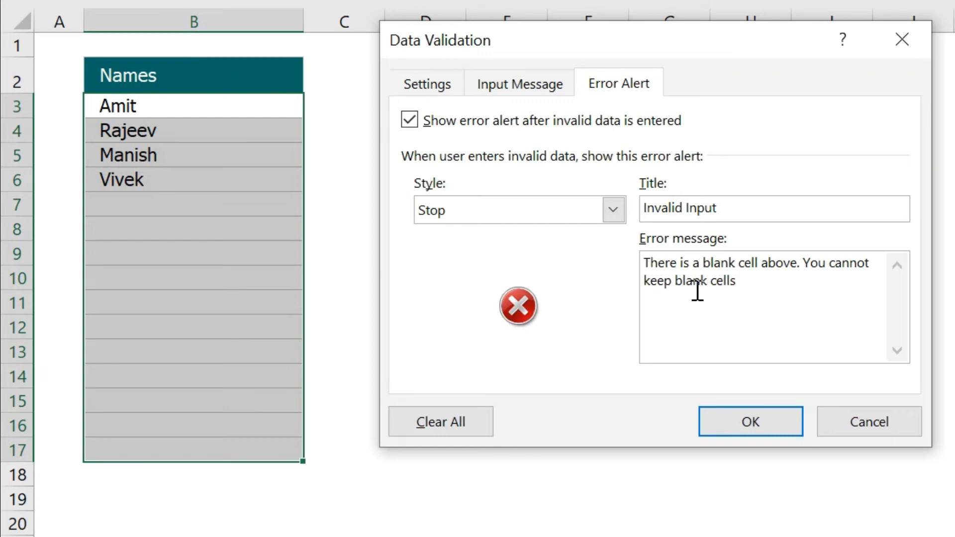
type(".")
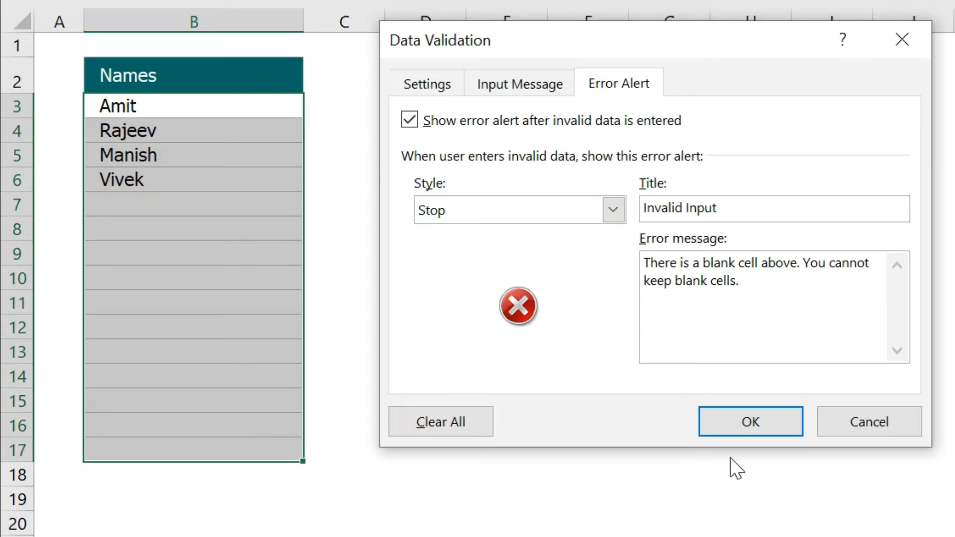
left_click(757, 423)
Test the custom error alert by entering a name in B8 with B7 blank, and choose to retry the entry
left_click(177, 221)
type("Shreya")
key("Return")
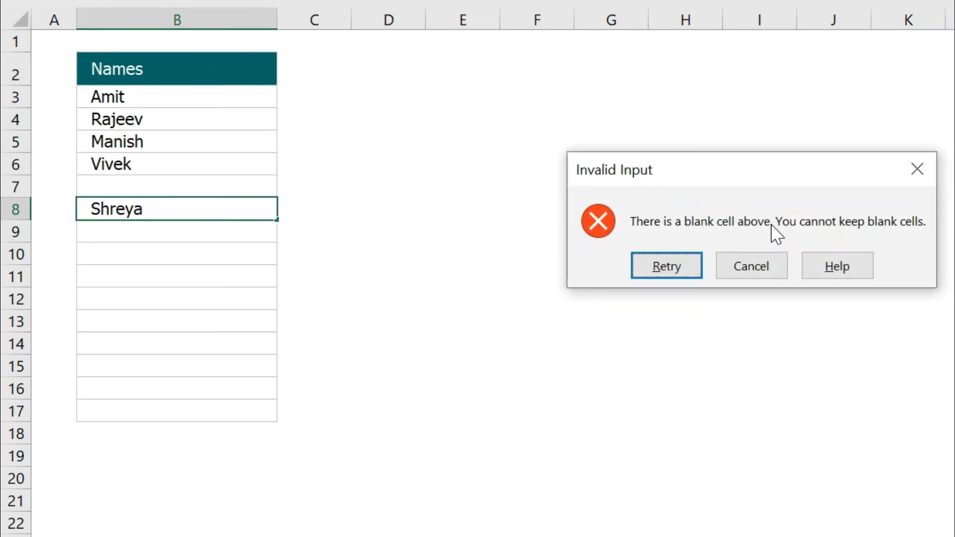
left_click(684, 264)
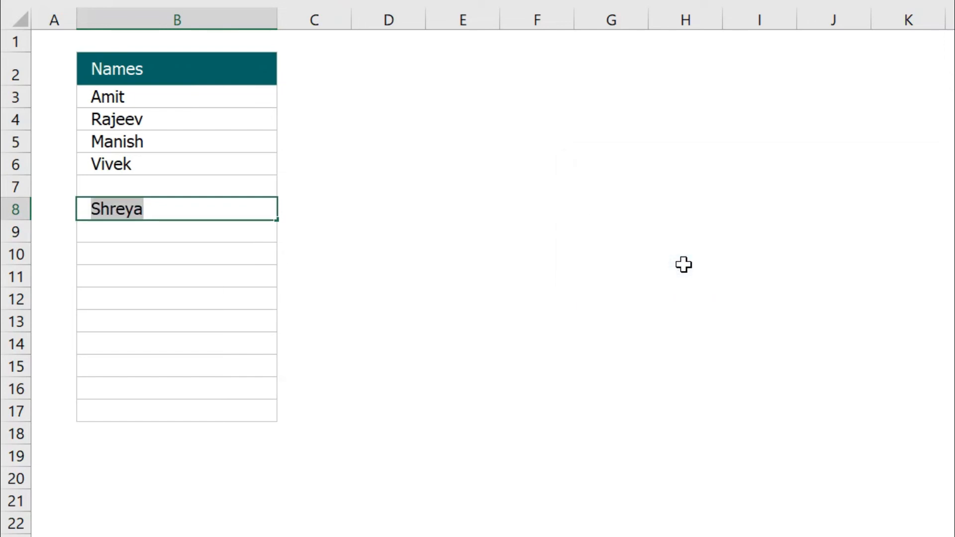
Resubmit the name in B8 with B7 left blank, and cancel the entry from the error alert
key("Return")
left_click(733, 267)
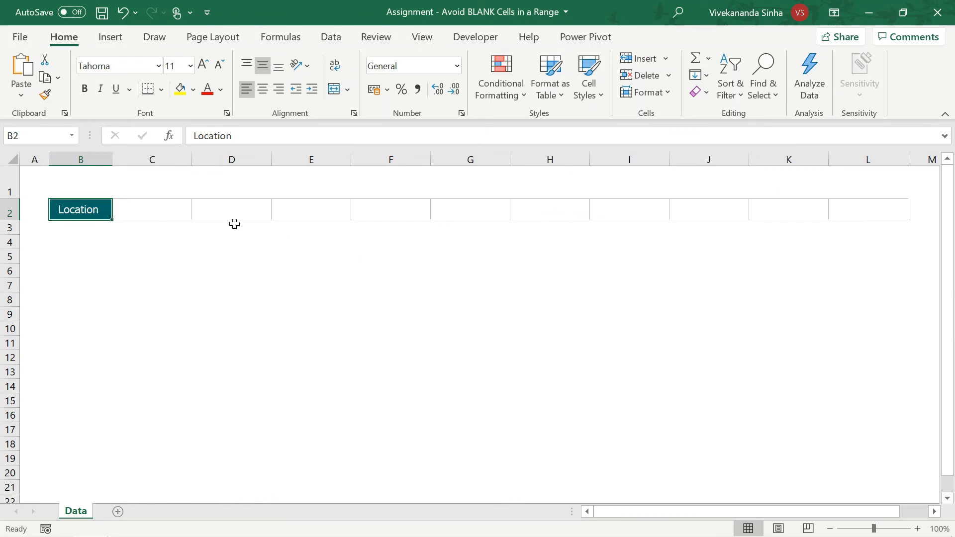
left_click(163, 209)
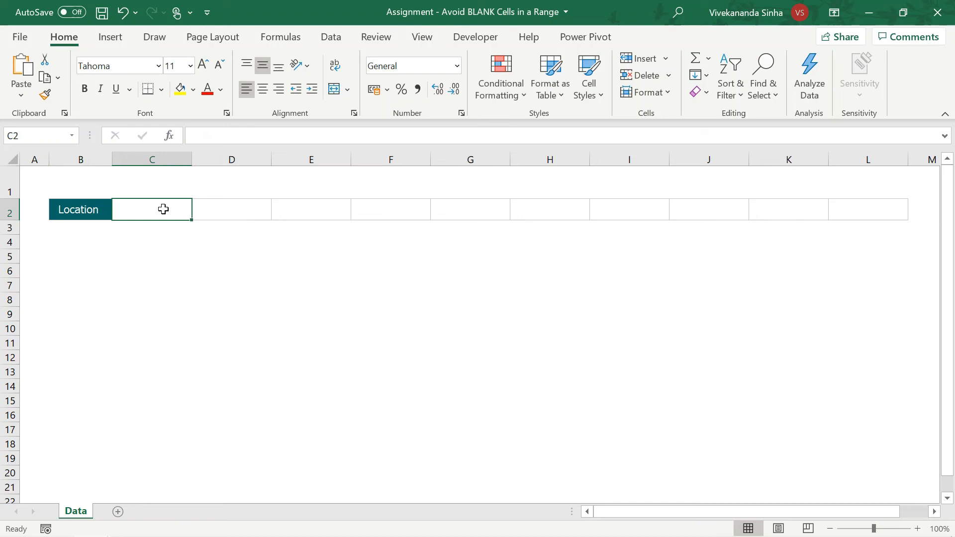
key("Down")
key("Down")
key("Down")
key("Down")
key("Down")
key("Down")
key("Up")
key("Up")
key("Up")
key("Up")
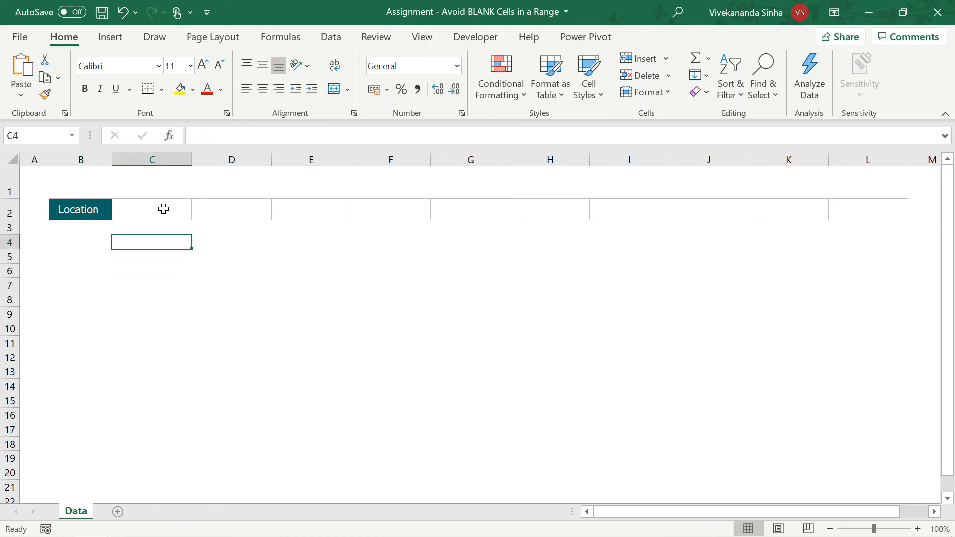
key("Up")
key("Up")
key("Right")
key("Right")
key("Right")
key("Right")
key("Left")
key("Left")
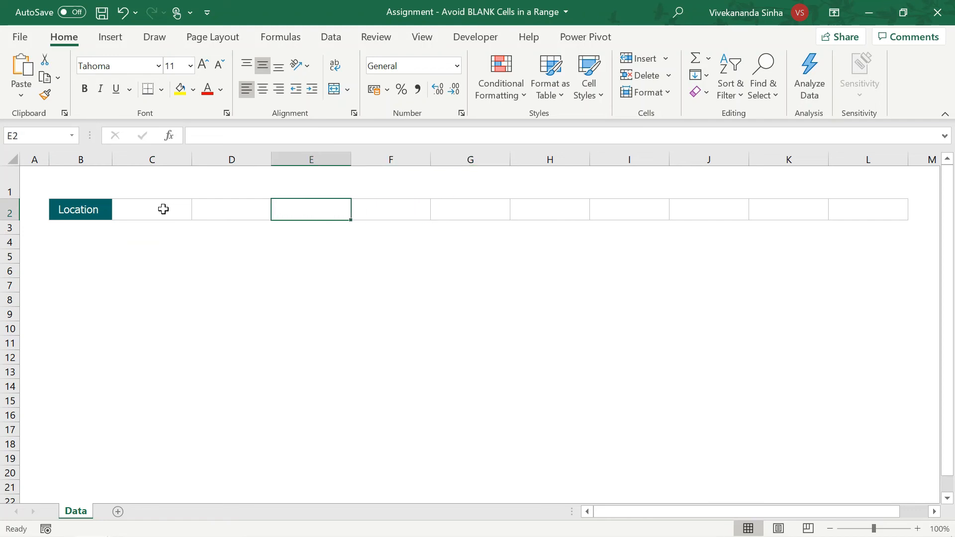
key("Left")
key("Left")
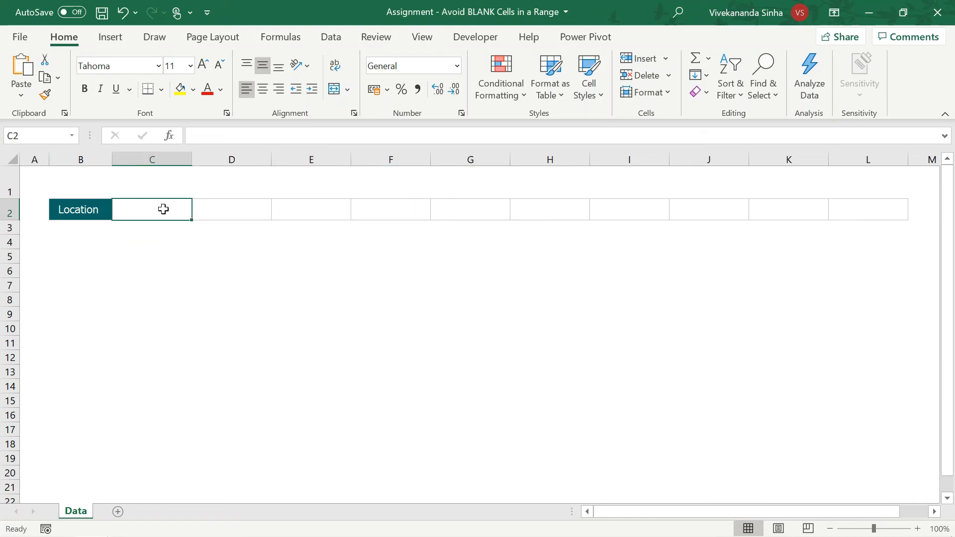
Enter "Delhi" in C2 and "Mumbai" in E2 of the Location row, skipping D2, and select the skipped cell
type("A")
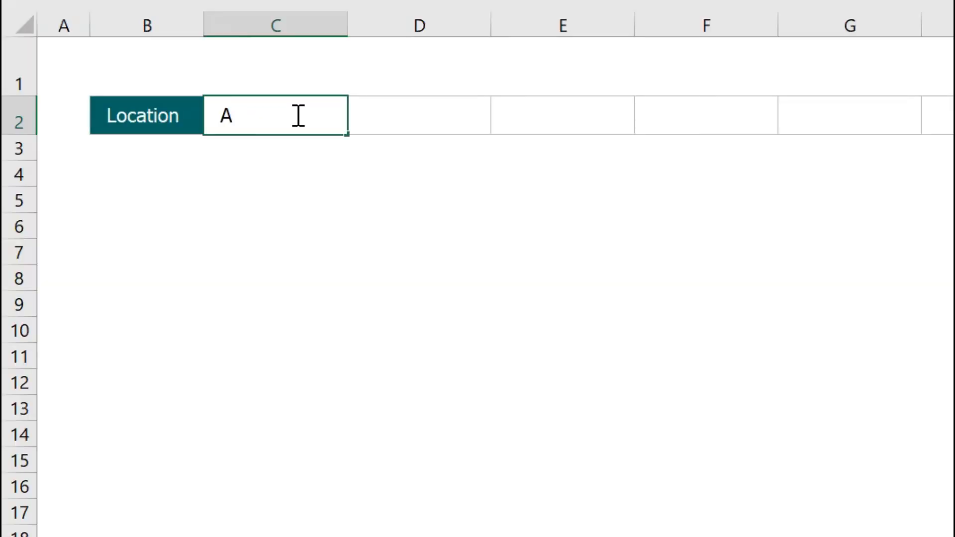
key("BackSpace")
type("Delhi")
key("Tab")
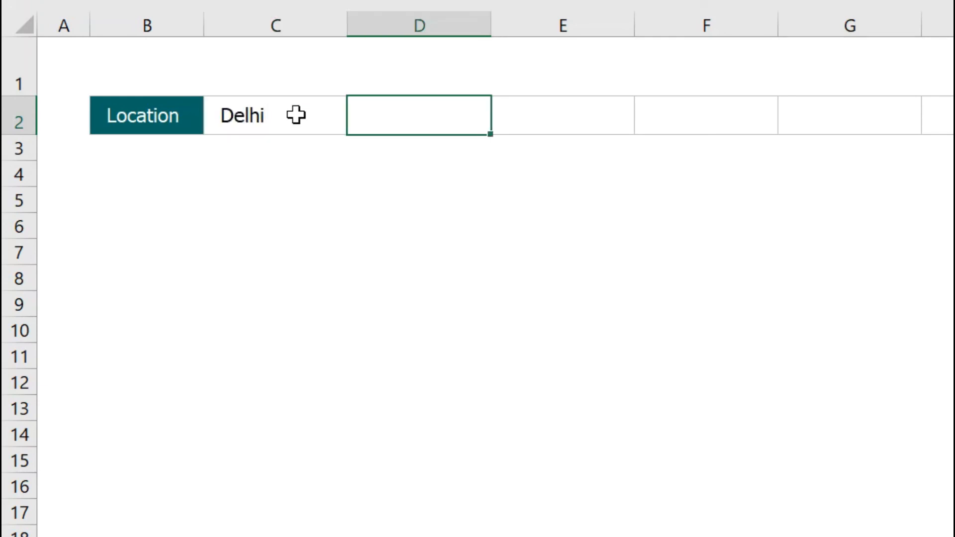
key("Tab")
type("Mumbai")
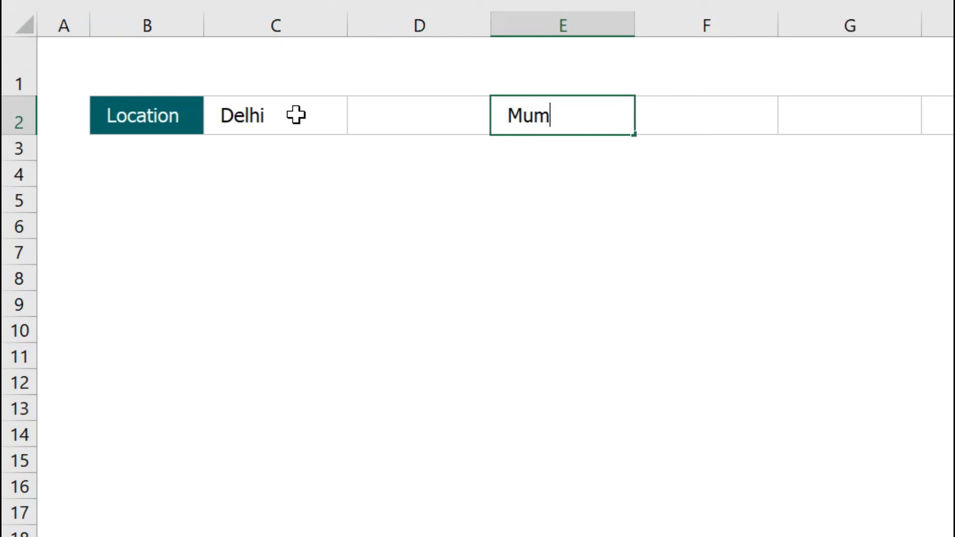
key("Return")
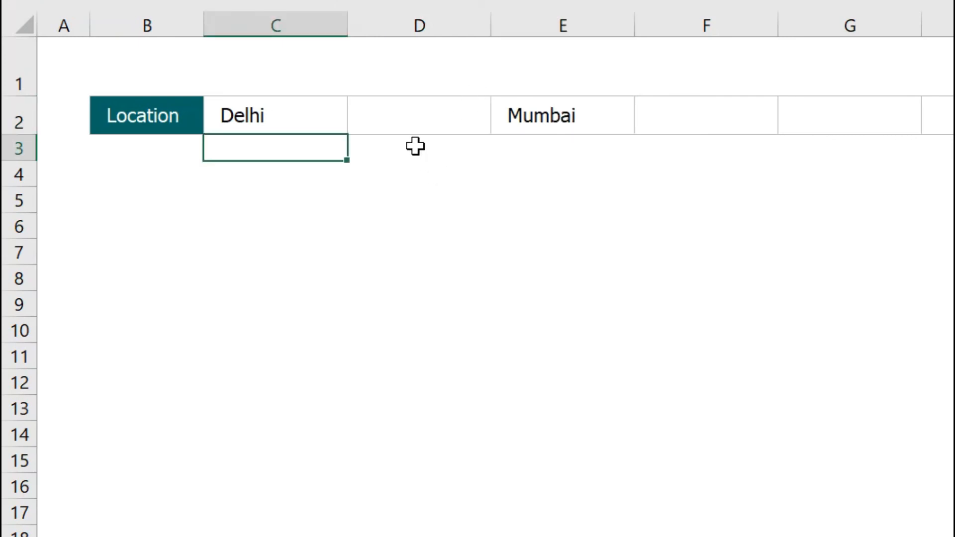
left_click(414, 124)
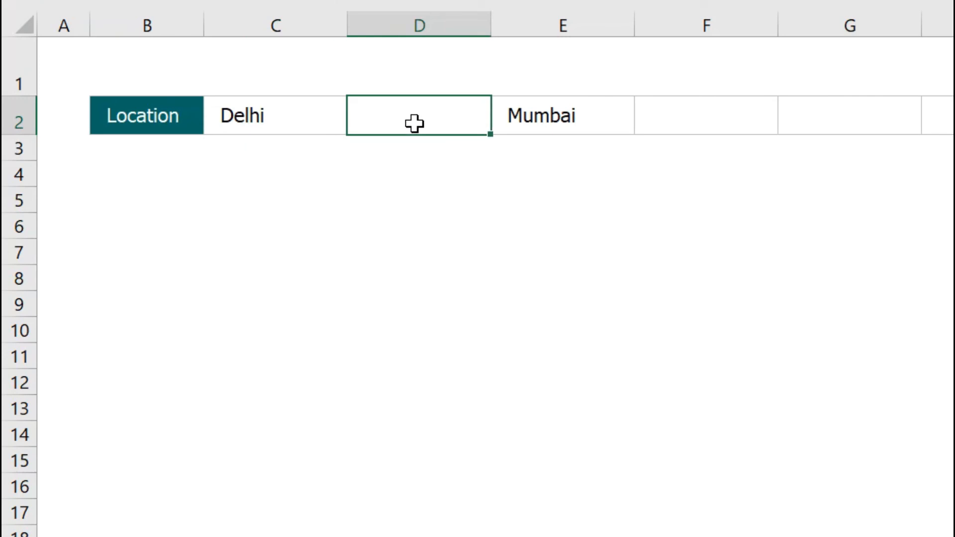